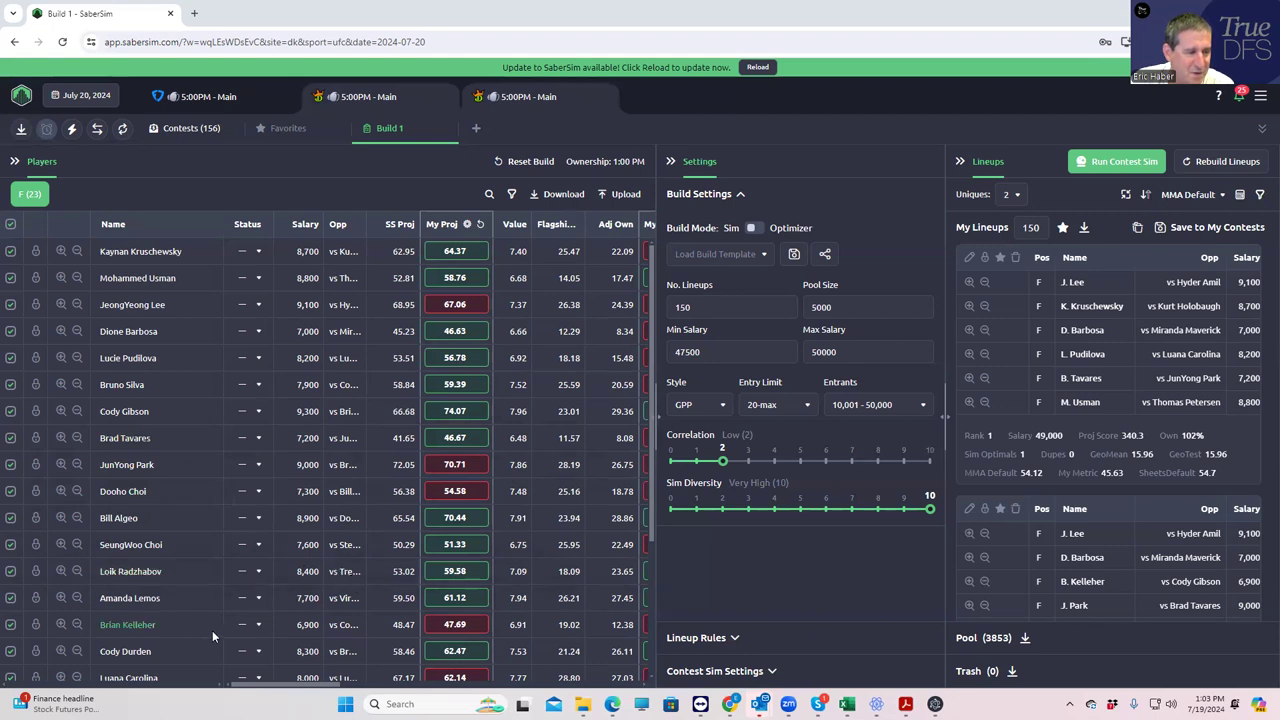
- Set lineup uniqueness to 1 and bring up the lineup sort-metric list
{"action": "scroll", "coordinate": [238, 623], "scroll_direction": "down", "scroll_amount": 2}
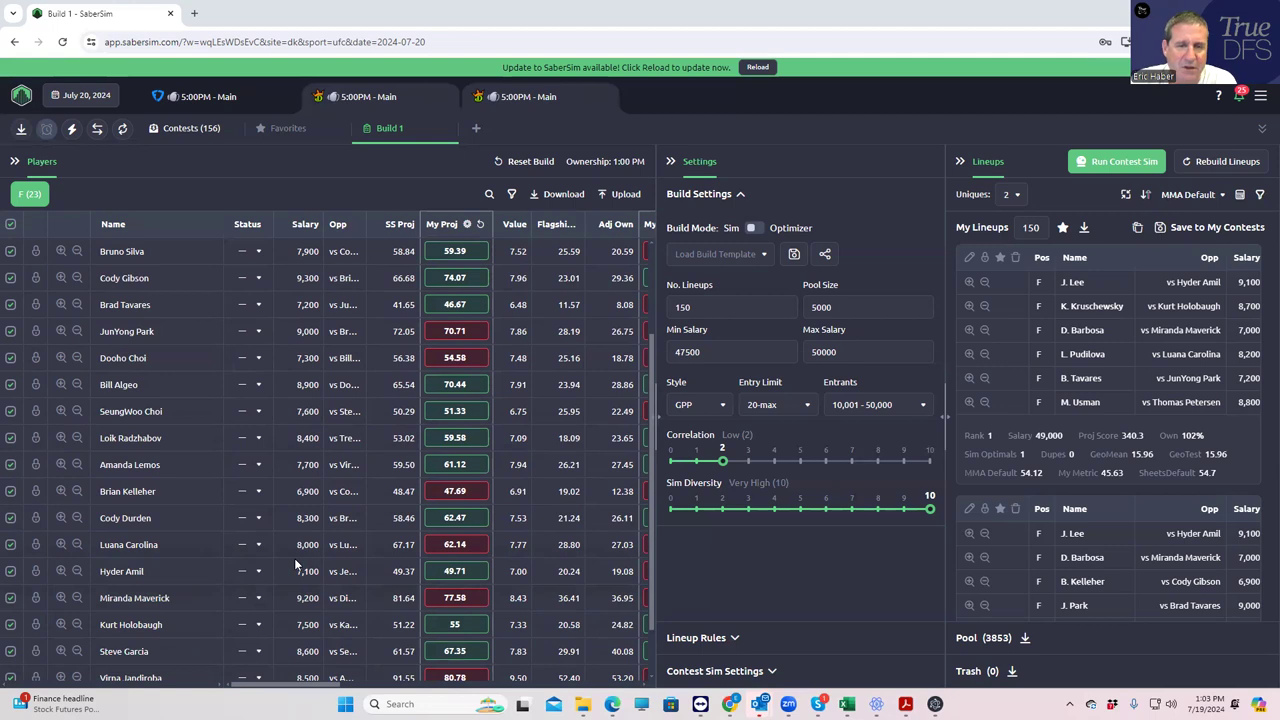
{"action": "left_click", "coordinate": [1012, 197]}
{"action": "left_click", "coordinate": [1018, 230]}
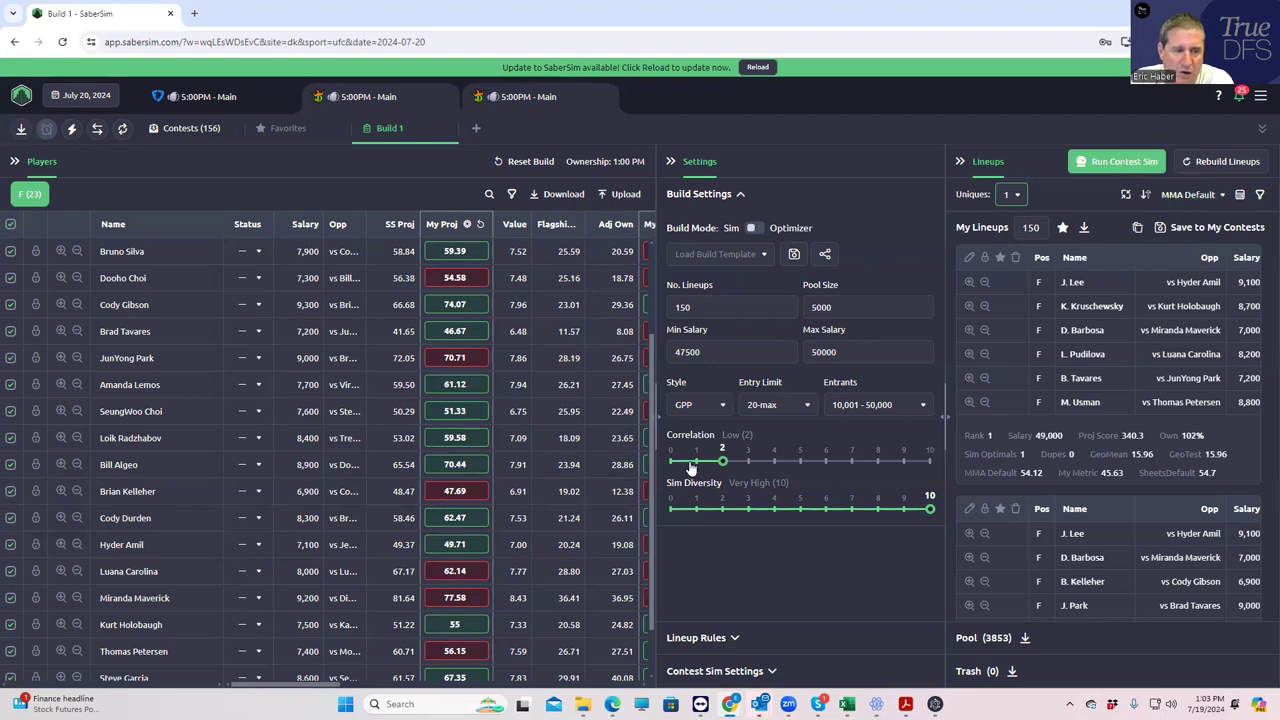
{"action": "mouse_move", "coordinate": [1188, 194]}
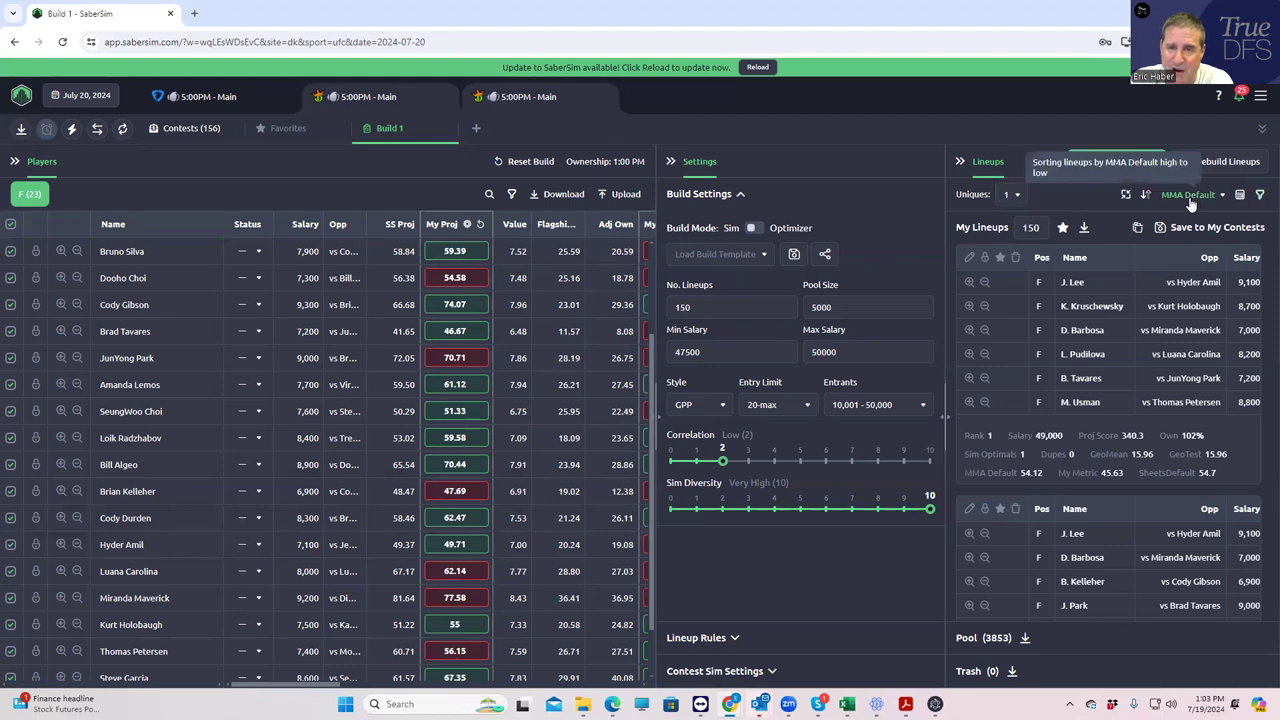
{"action": "left_click", "coordinate": [1190, 197]}
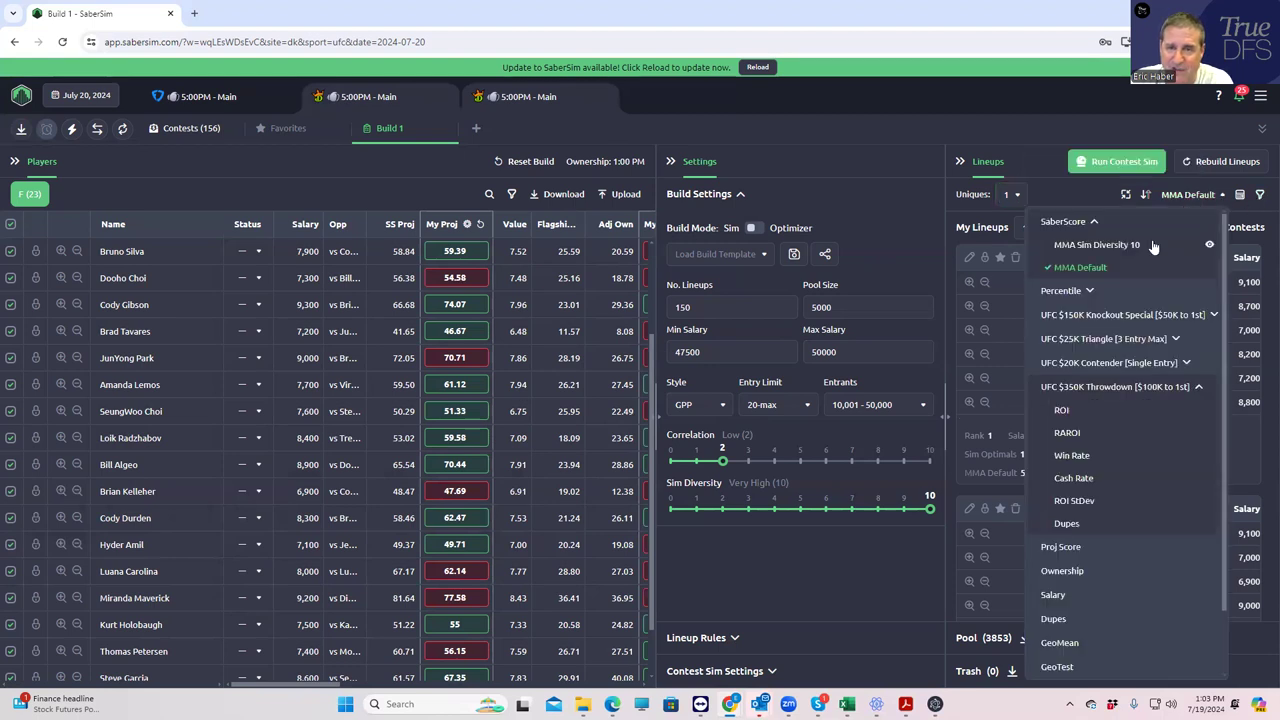
- Inspect the MMA Default formula, then the SheetsDefault formula, closing each without saving
{"action": "left_click", "coordinate": [1209, 270]}
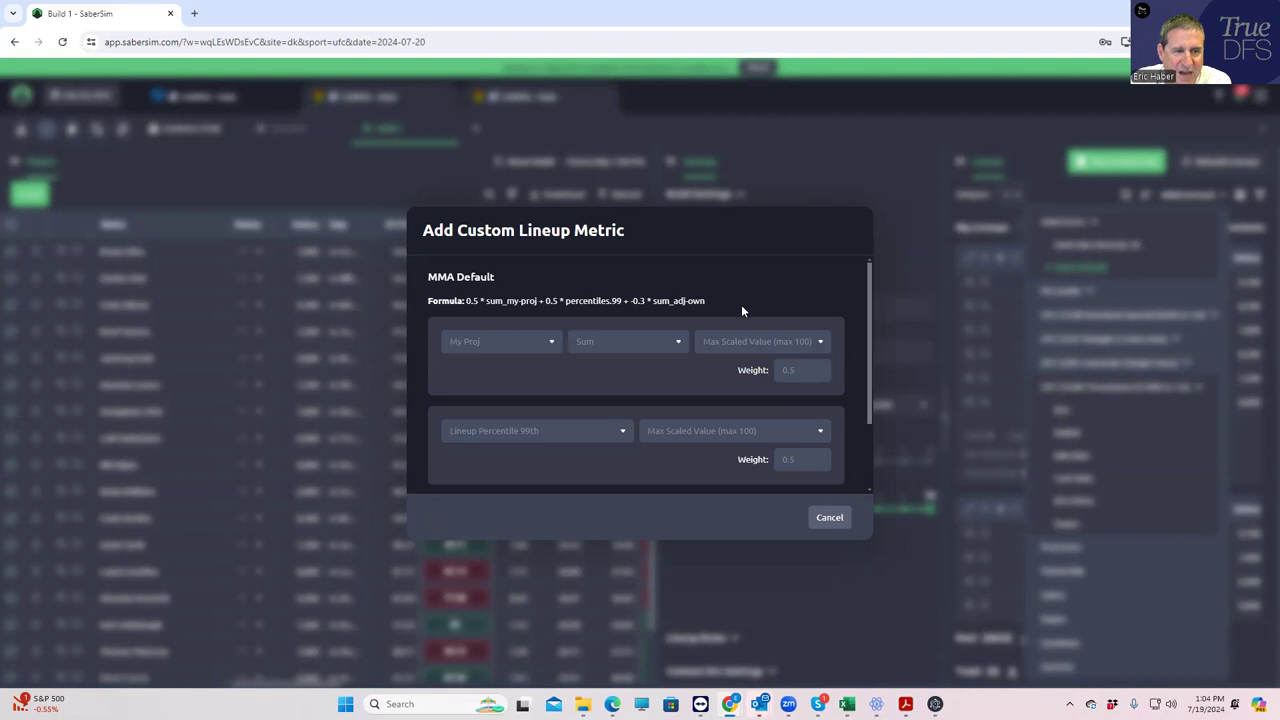
{"action": "left_click", "coordinate": [826, 518]}
{"action": "scroll", "coordinate": [1100, 540], "scroll_direction": "down", "scroll_amount": 2}
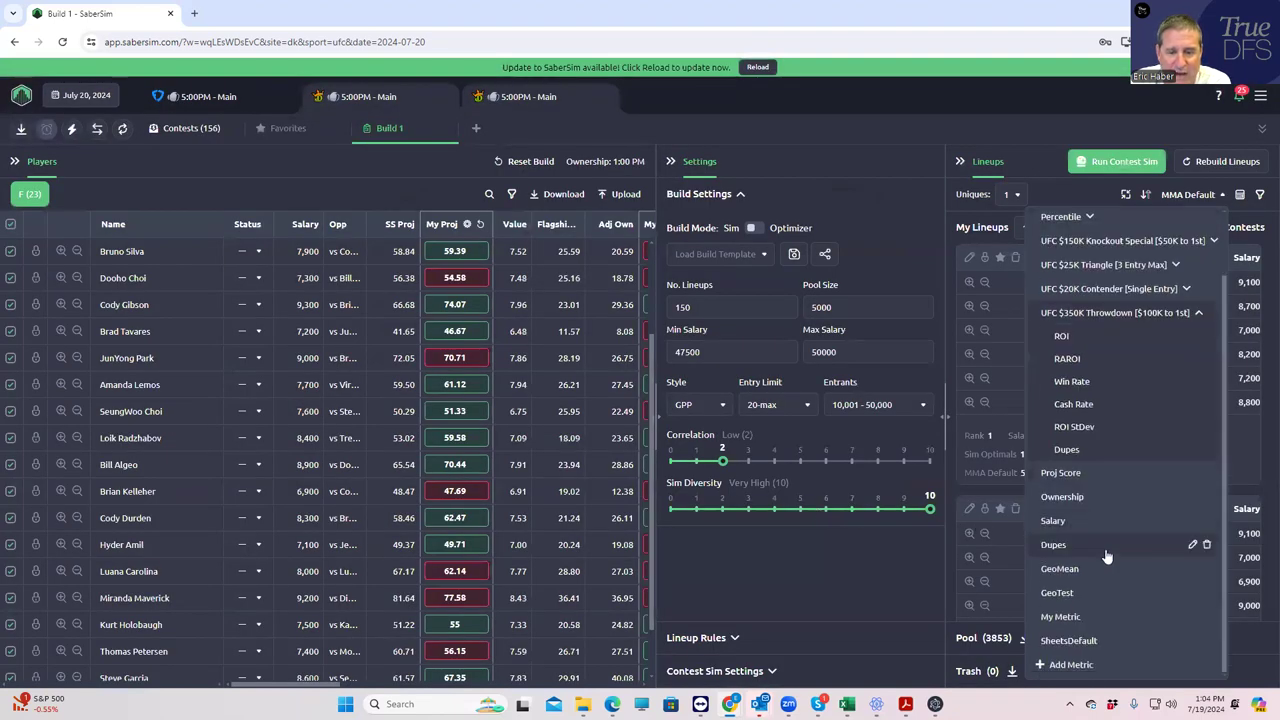
{"action": "left_click", "coordinate": [1192, 641]}
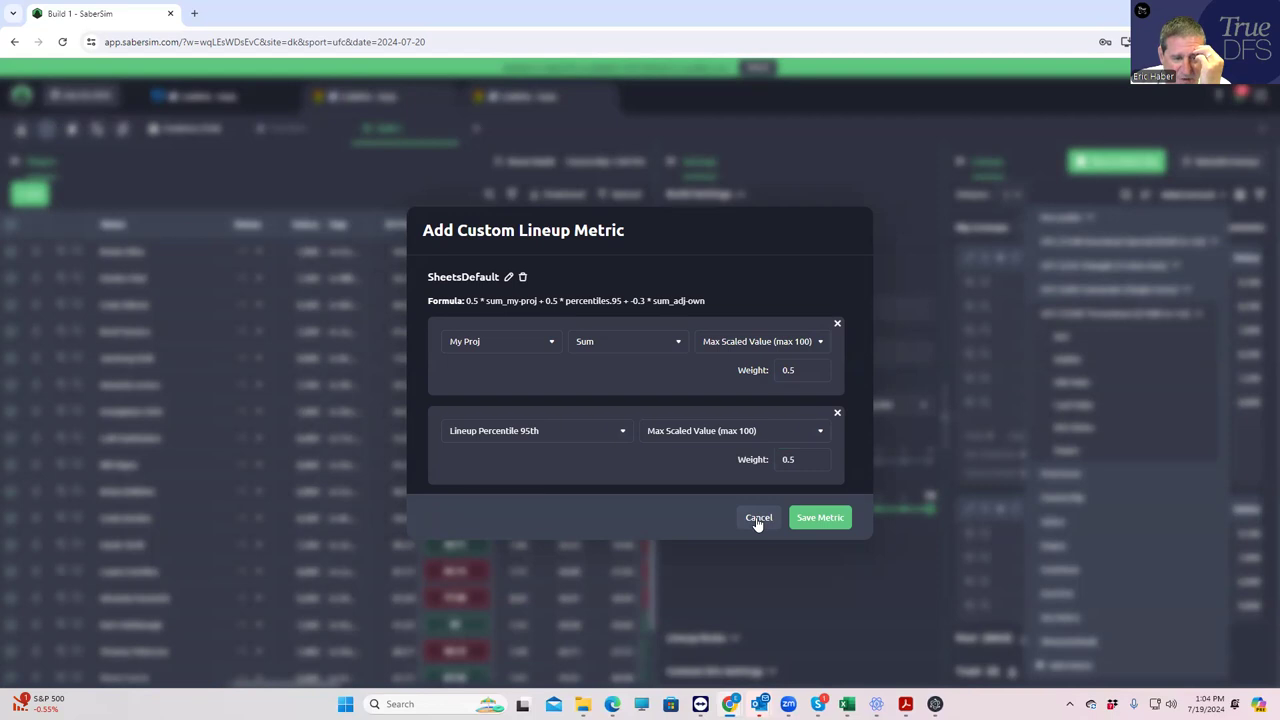
{"action": "left_click", "coordinate": [757, 518]}
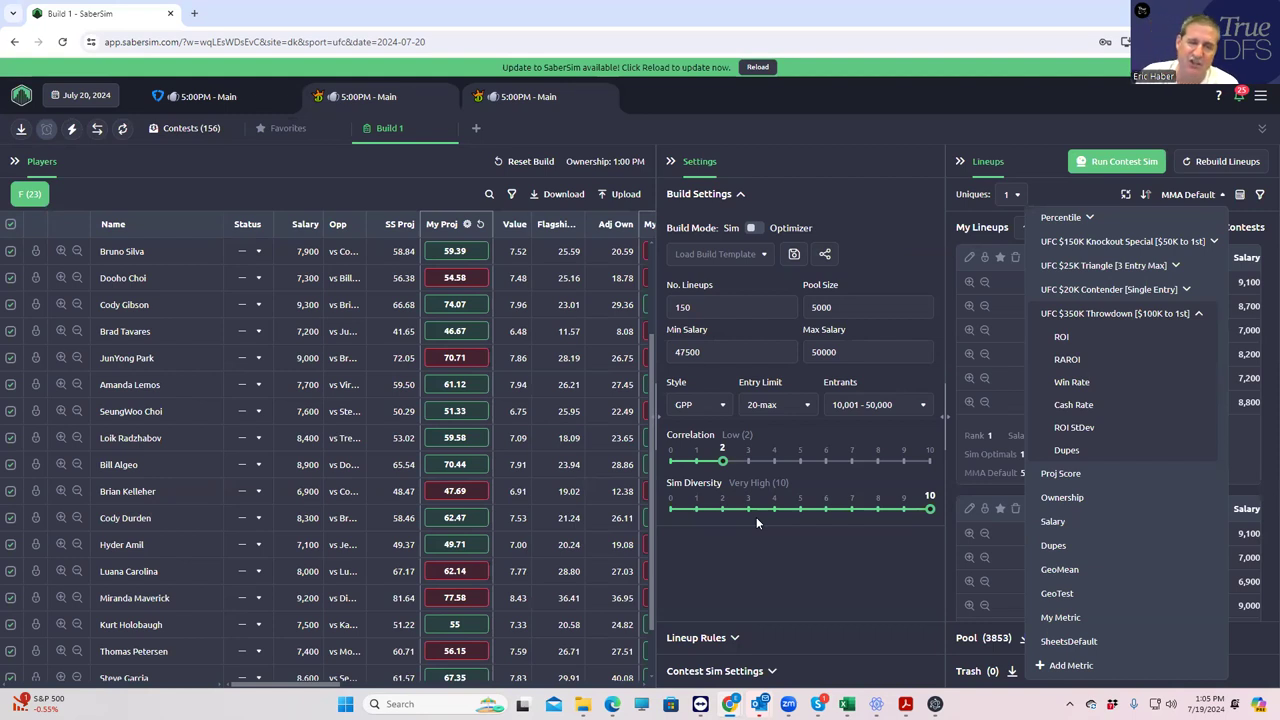
- Show 50 lineups under My Lineups, leaving max salary at 50000
{"action": "left_click", "coordinate": [804, 567]}
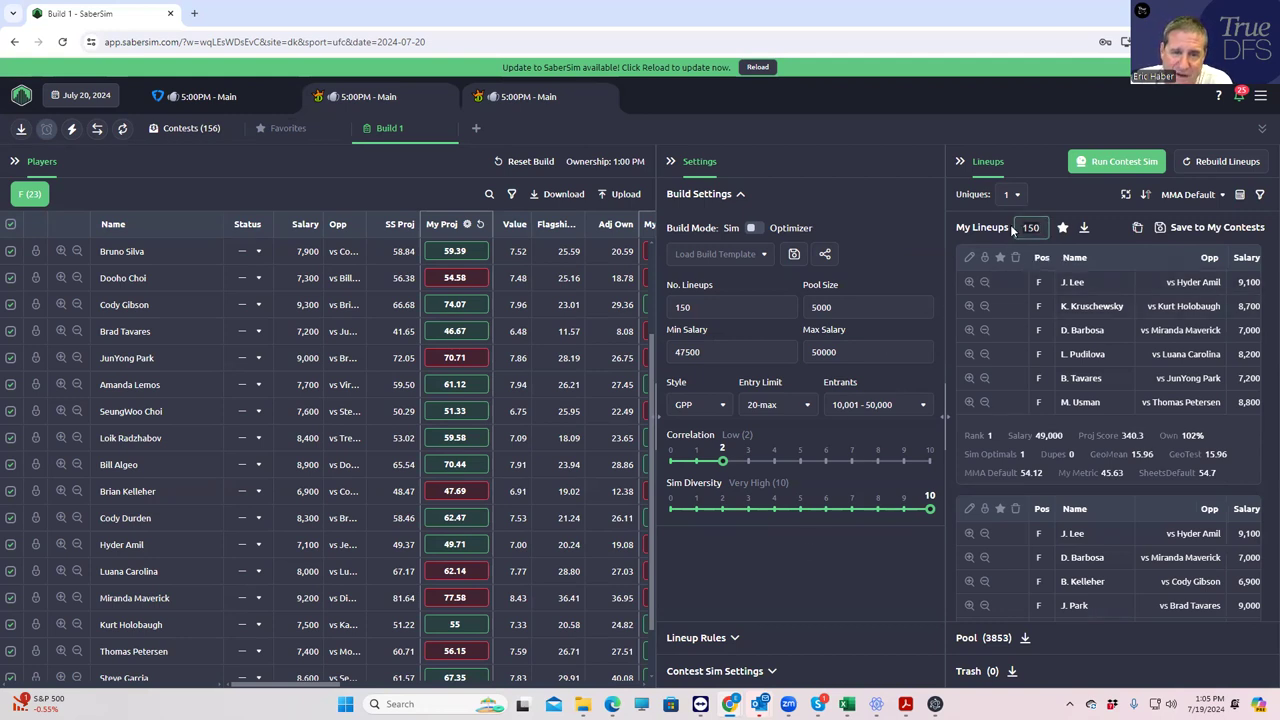
{"action": "mouse_move", "coordinate": [730, 307]}
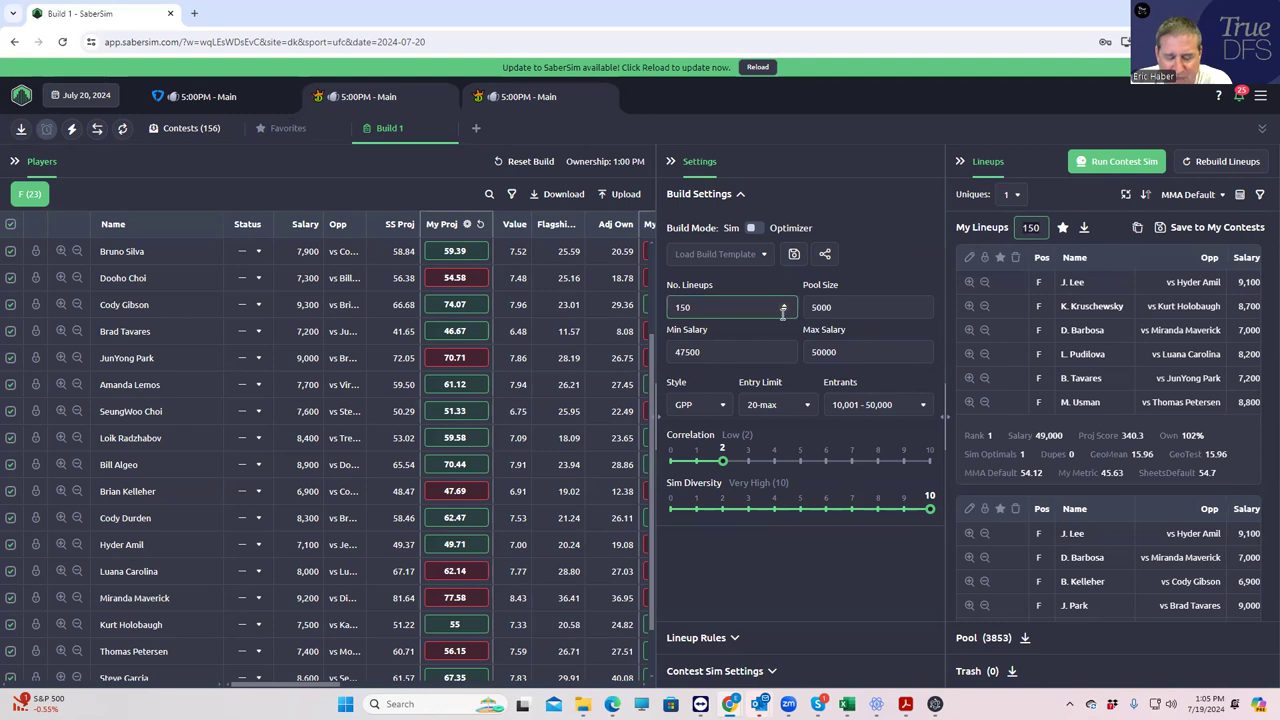
{"action": "type", "text": "50"}
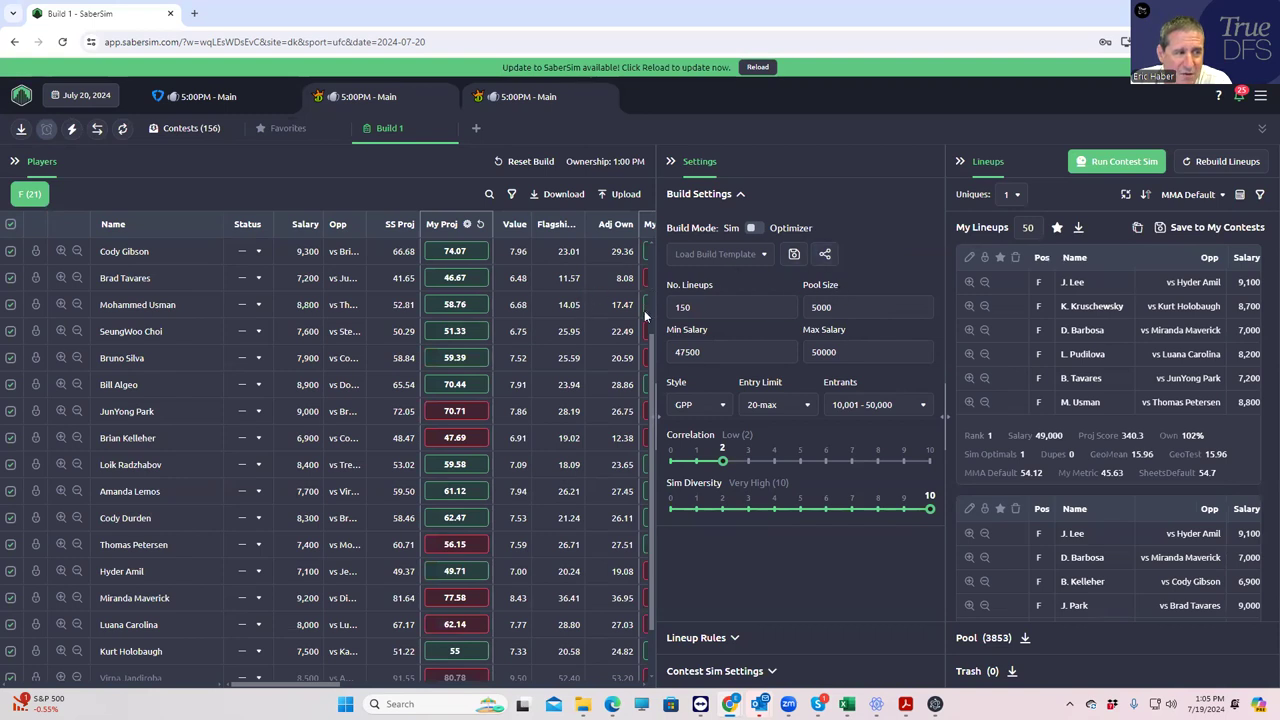
{"action": "left_click", "coordinate": [838, 352]}
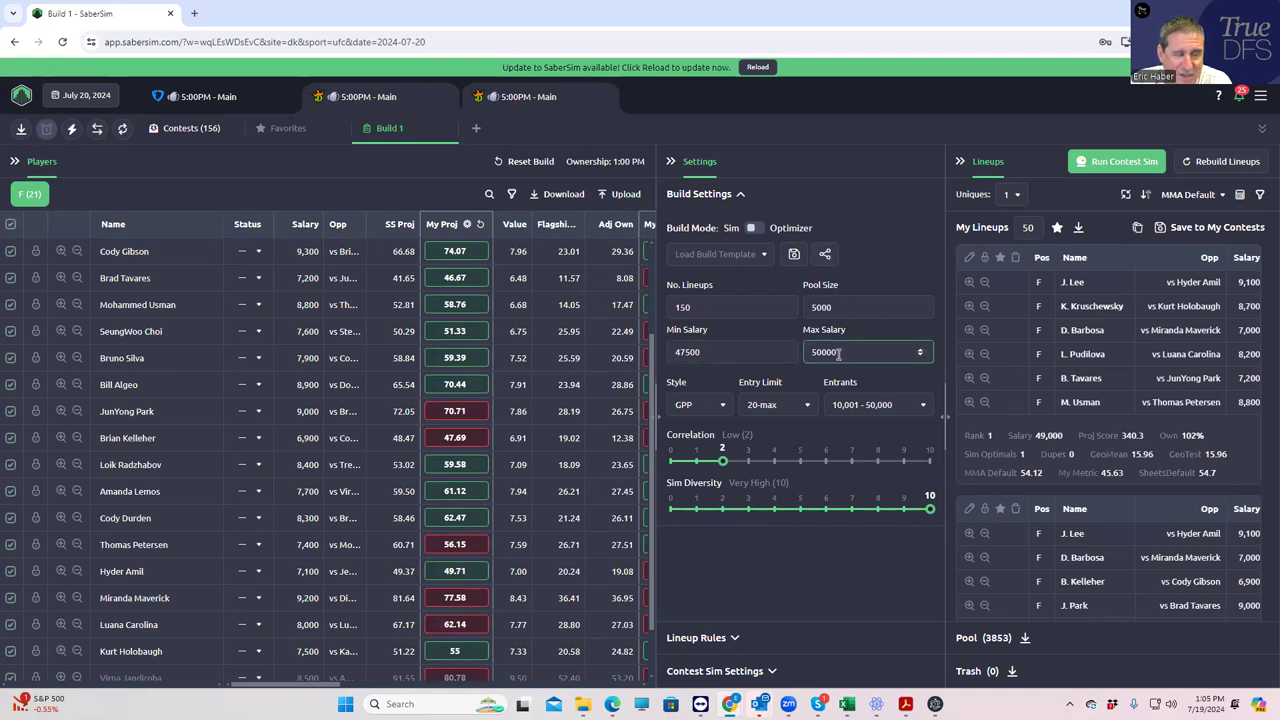
{"action": "key", "text": "Return"}
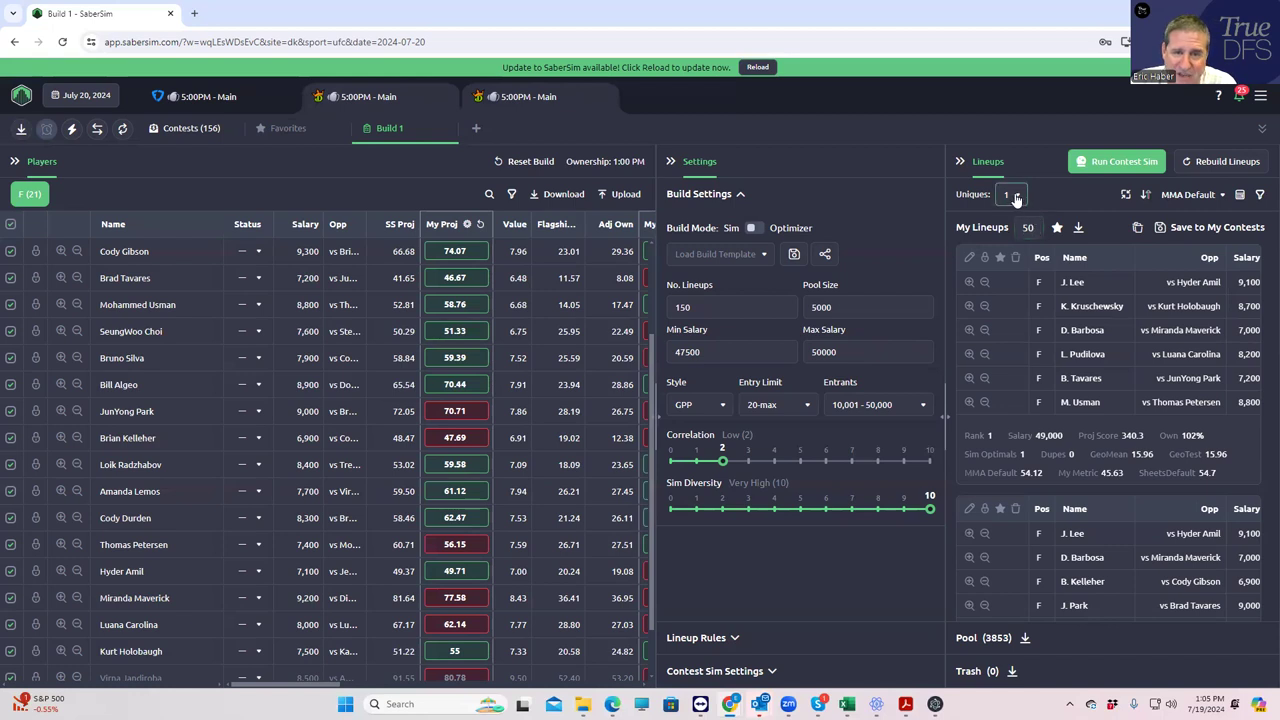
- Sort the lineups by the SheetsDefault metric
{"action": "left_click", "coordinate": [1183, 197]}
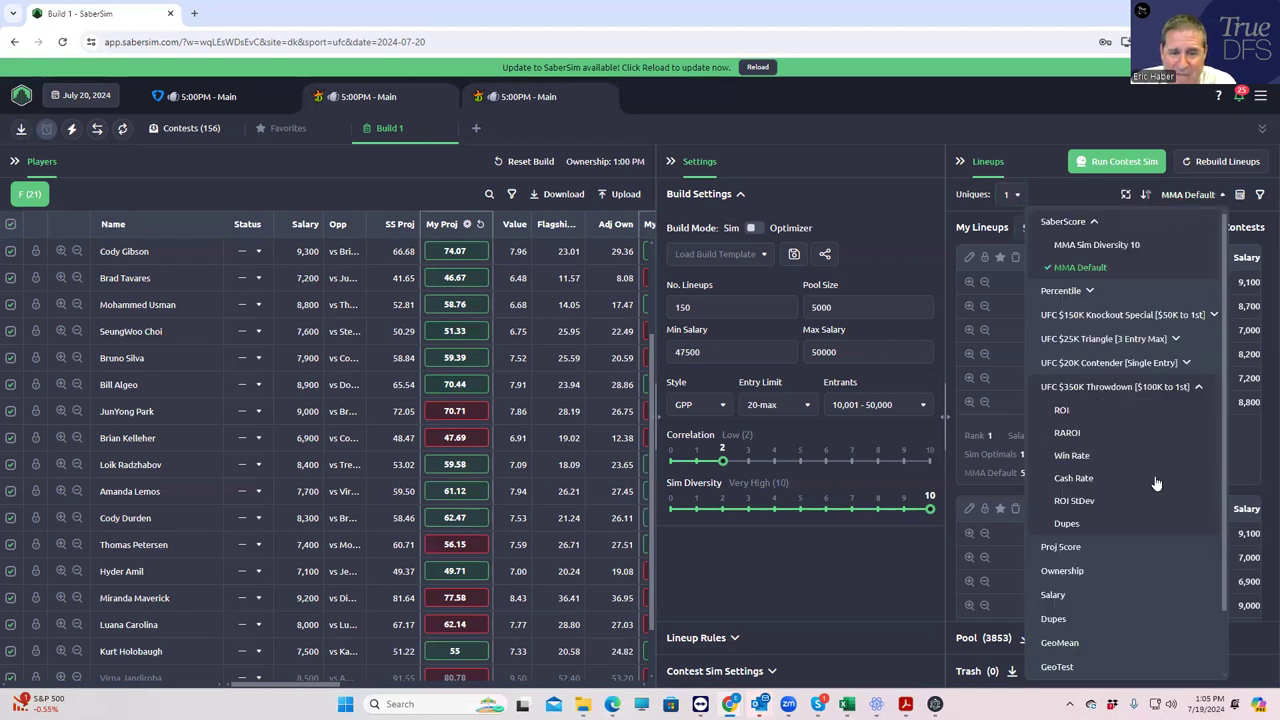
{"action": "scroll", "coordinate": [1130, 590], "scroll_direction": "down", "scroll_amount": 1}
{"action": "scroll", "coordinate": [1110, 615], "scroll_direction": "down", "scroll_amount": 1}
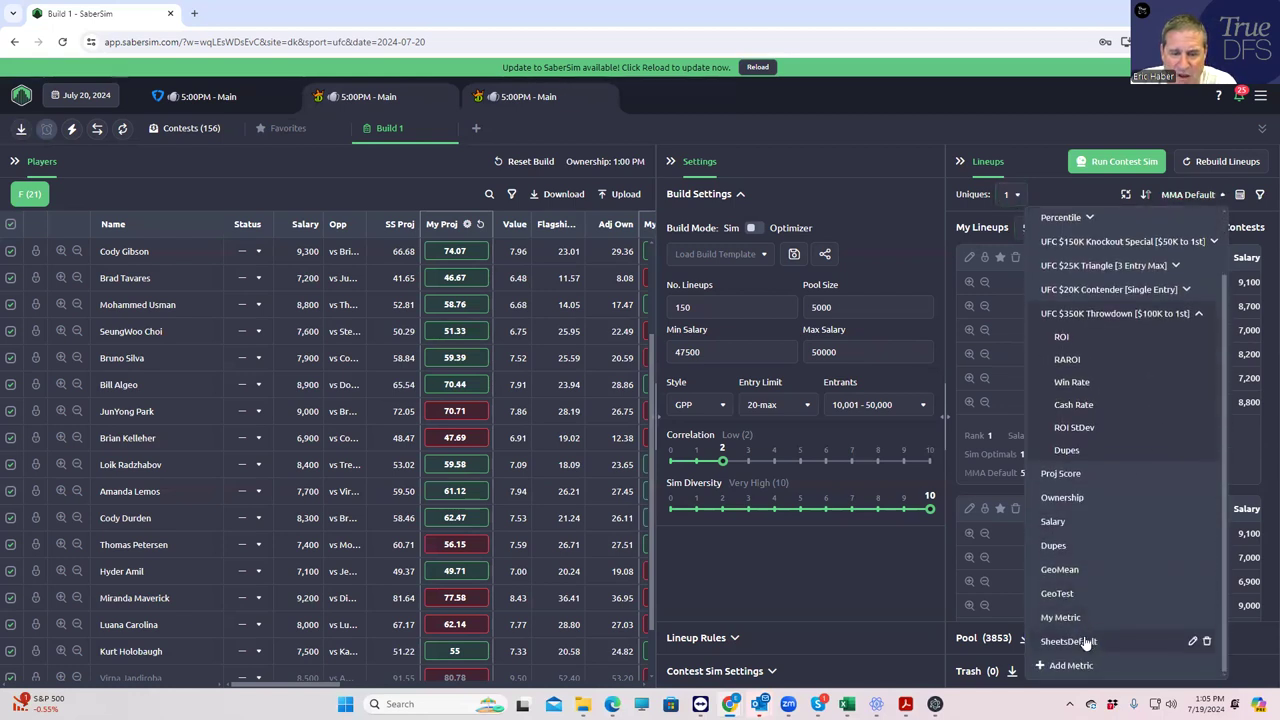
{"action": "left_click", "coordinate": [1086, 641]}
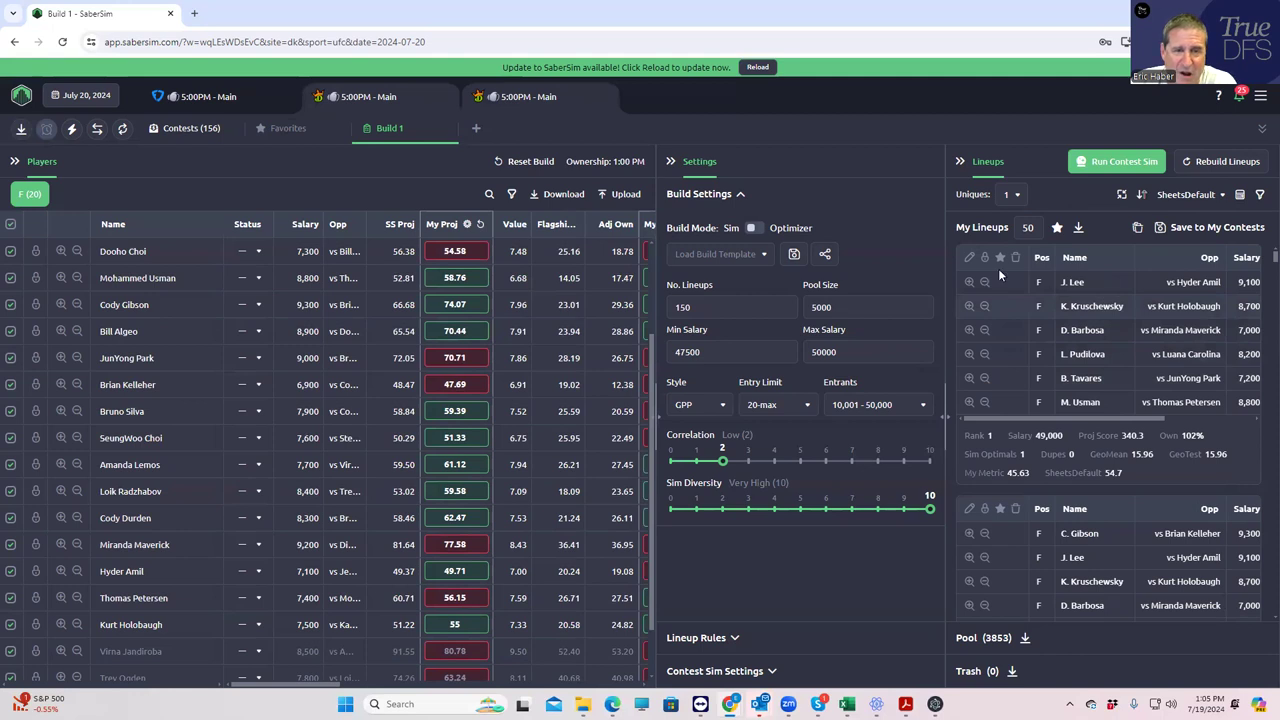
- Raise lineup uniqueness to 2 and star the 50 shown lineups as favorites
{"action": "left_click", "coordinate": [1013, 194]}
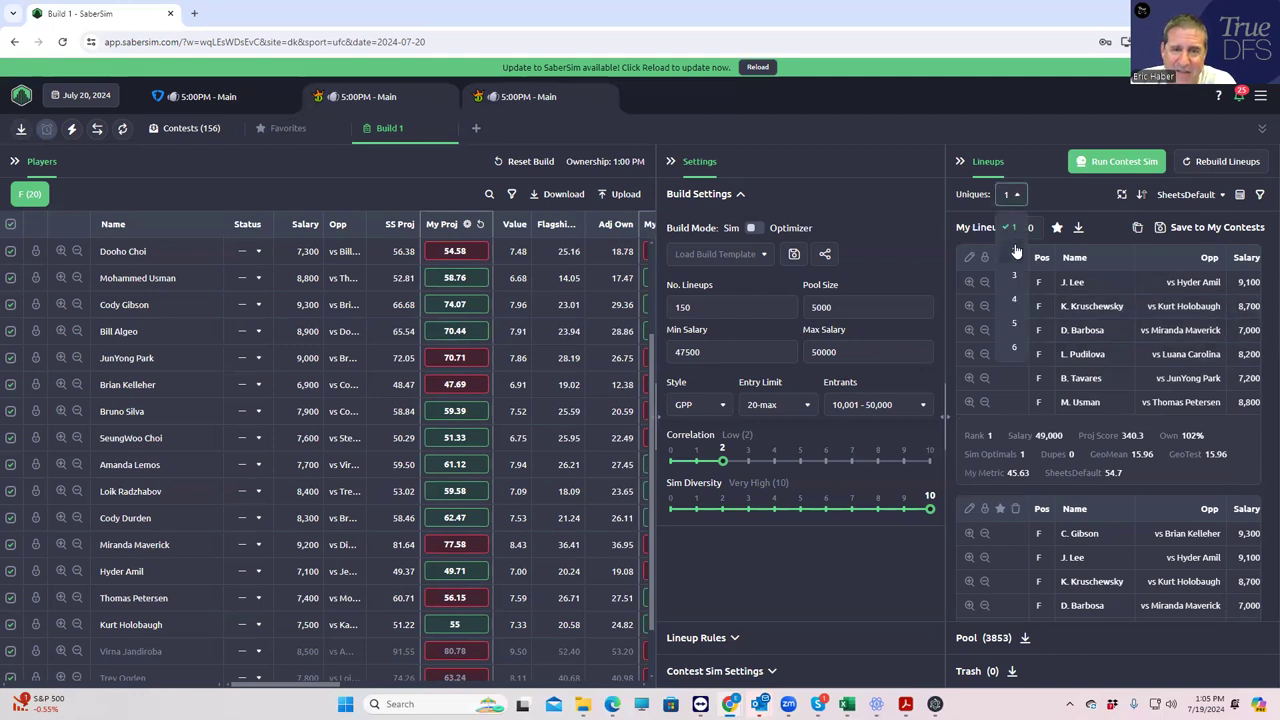
{"action": "left_click", "coordinate": [1014, 247]}
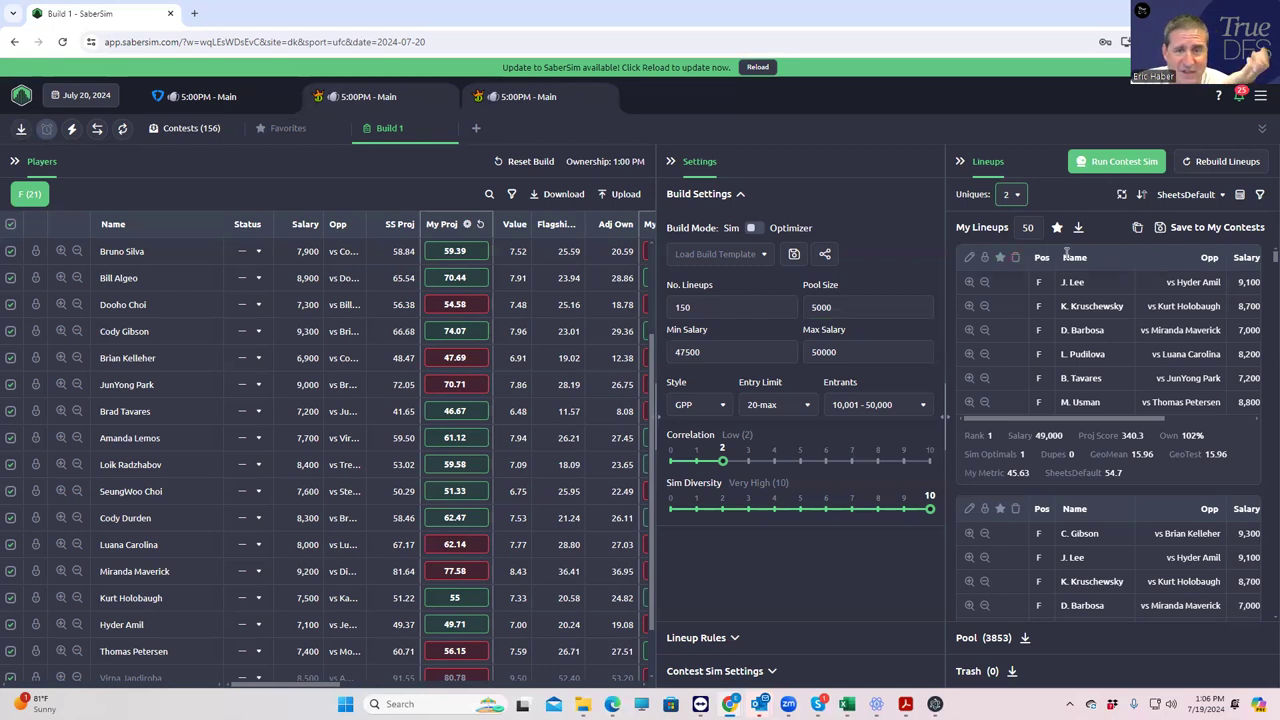
{"action": "left_click", "coordinate": [1058, 229]}
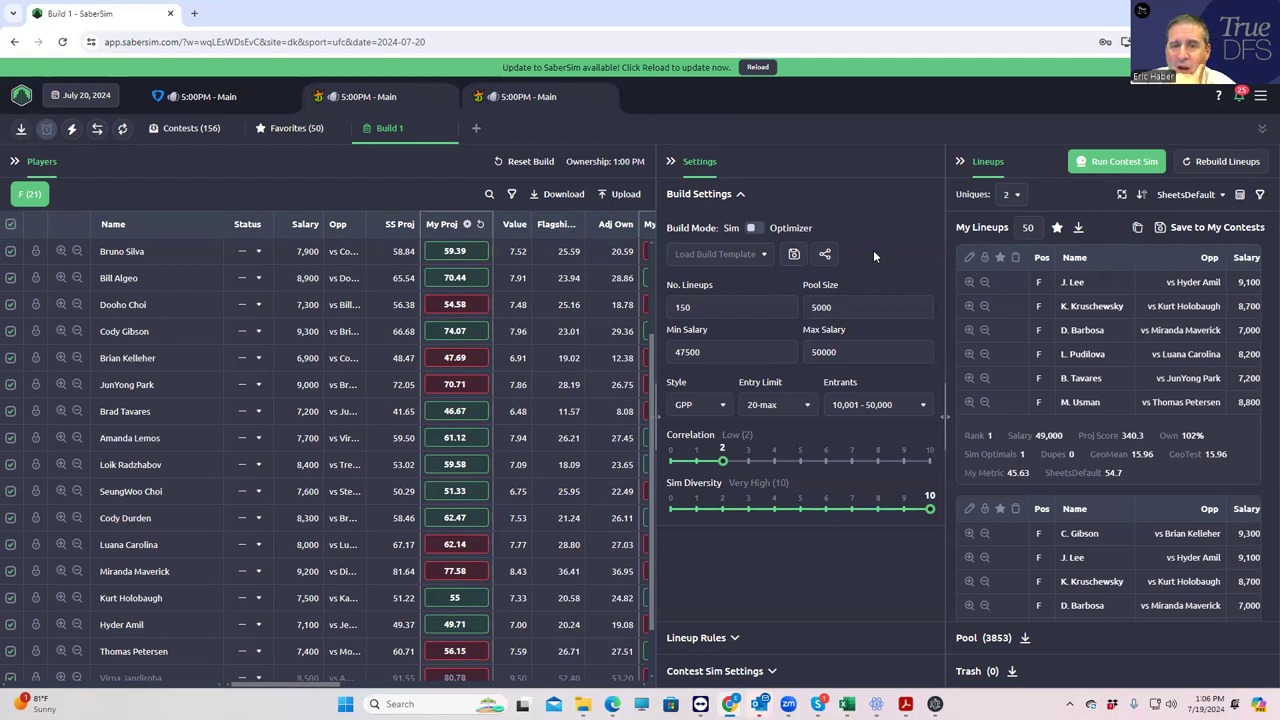
- Sort the lineups by UFC $350K Throwdown RAROI
{"action": "left_click", "coordinate": [1172, 196]}
{"action": "mouse_move", "coordinate": [1080, 267]}
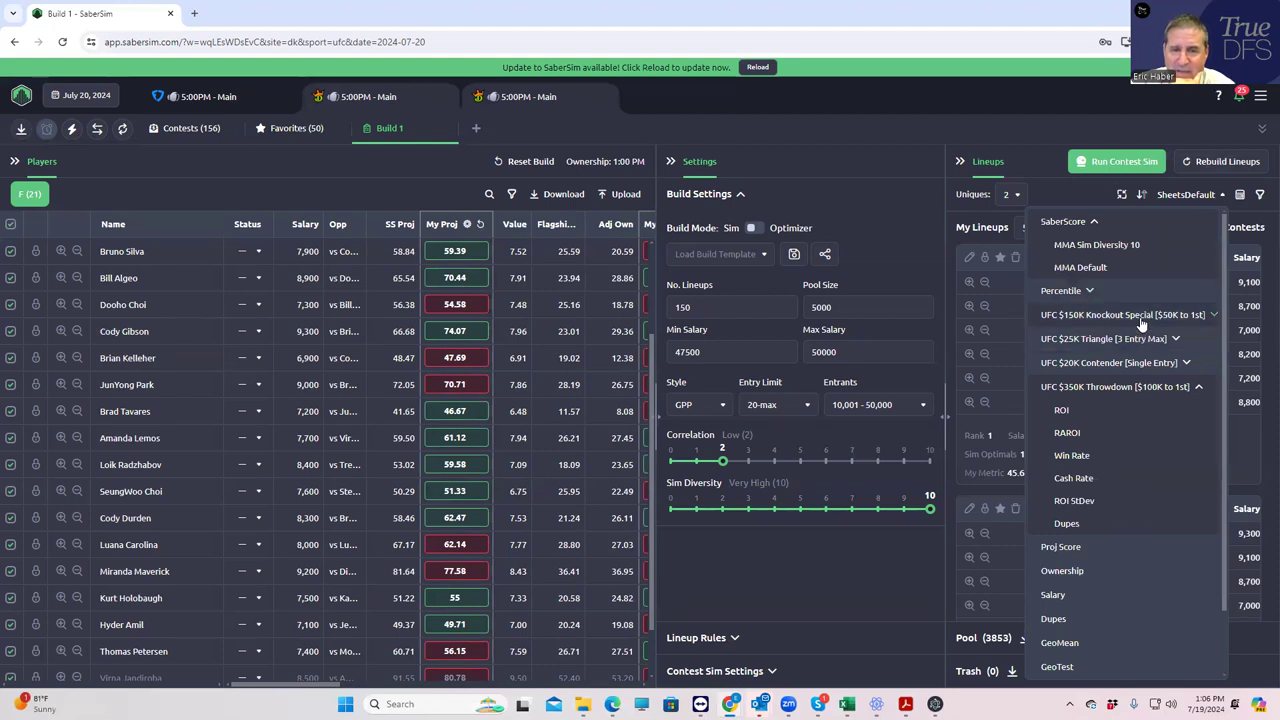
{"action": "left_click", "coordinate": [1140, 316]}
{"action": "left_click", "coordinate": [1067, 362]}
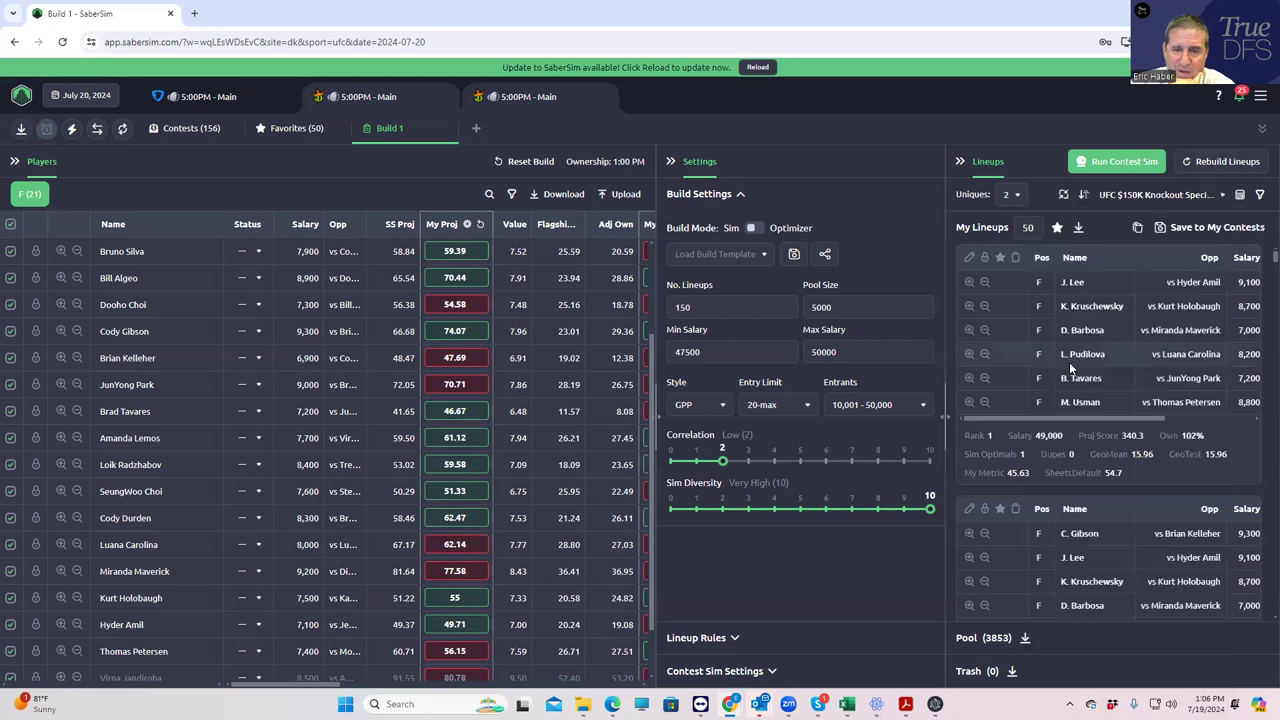
{"action": "left_click", "coordinate": [1160, 196]}
{"action": "left_click", "coordinate": [1138, 524]}
{"action": "left_click", "coordinate": [1095, 524]}
{"action": "left_click", "coordinate": [1061, 566]}
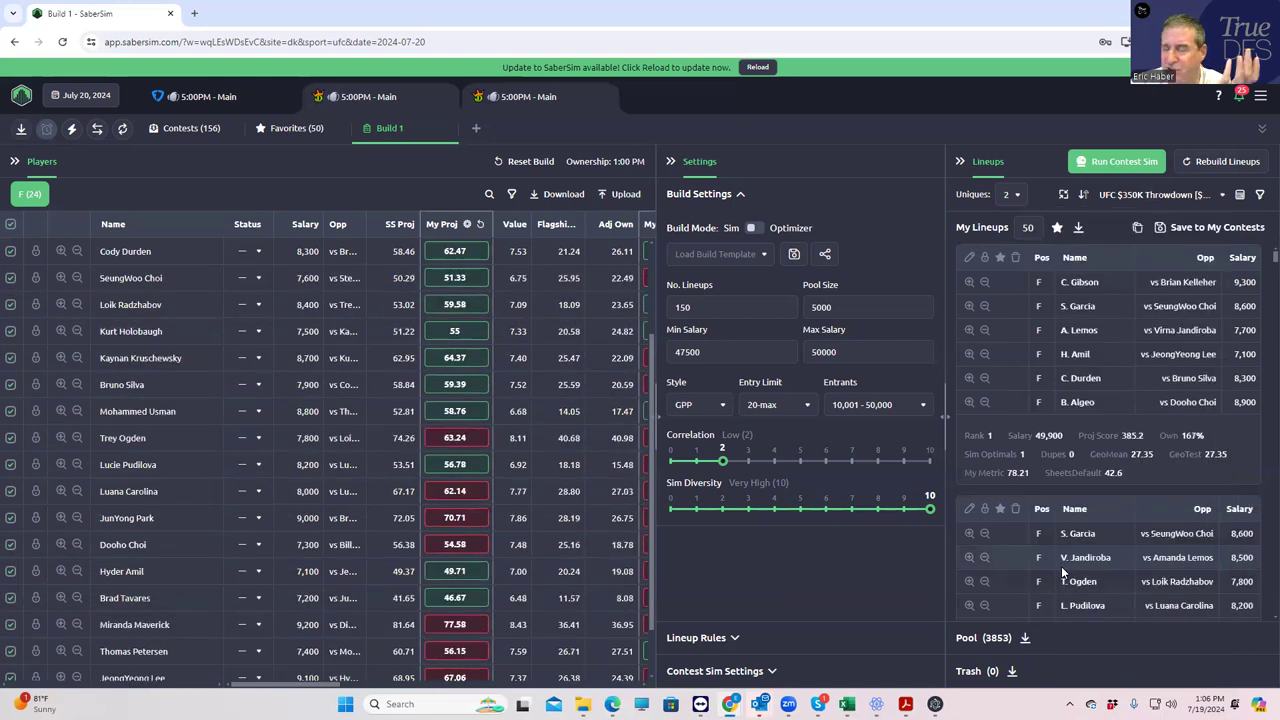
- Lower lineup uniqueness back to 1
{"action": "left_click", "coordinate": [1013, 194]}
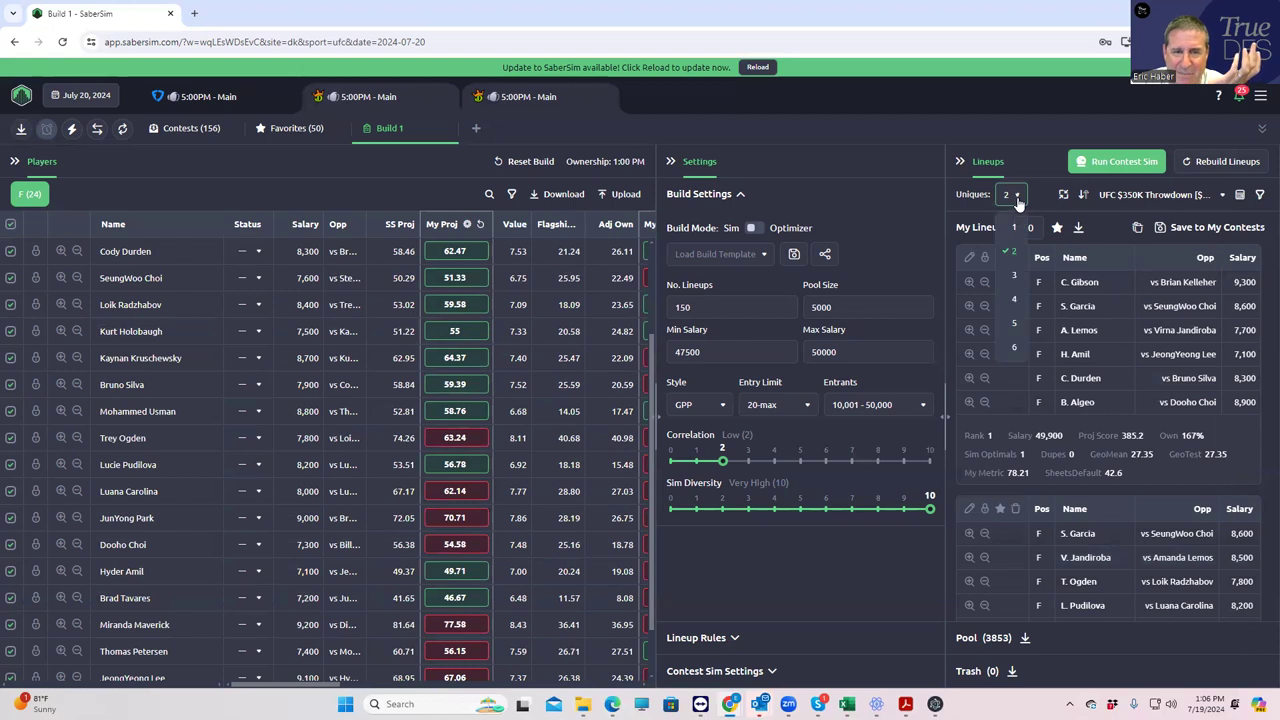
{"action": "left_click", "coordinate": [1011, 230]}
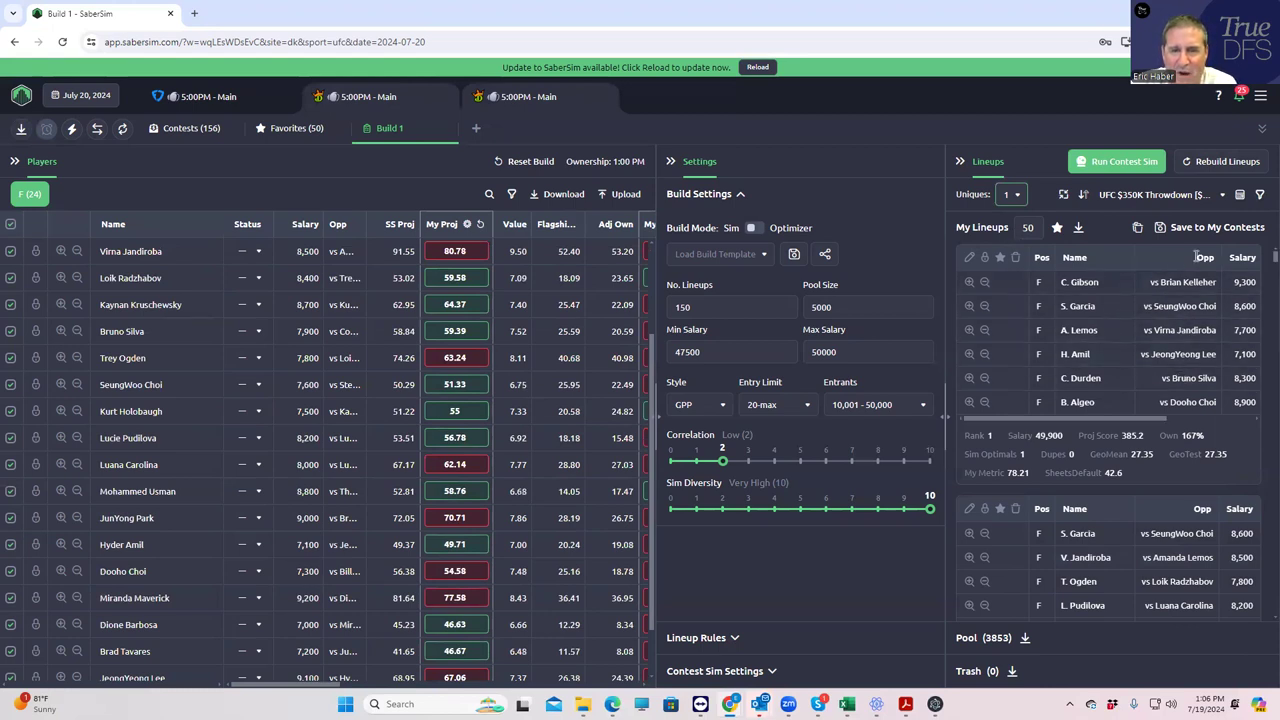
{"action": "left_click", "coordinate": [1188, 197]}
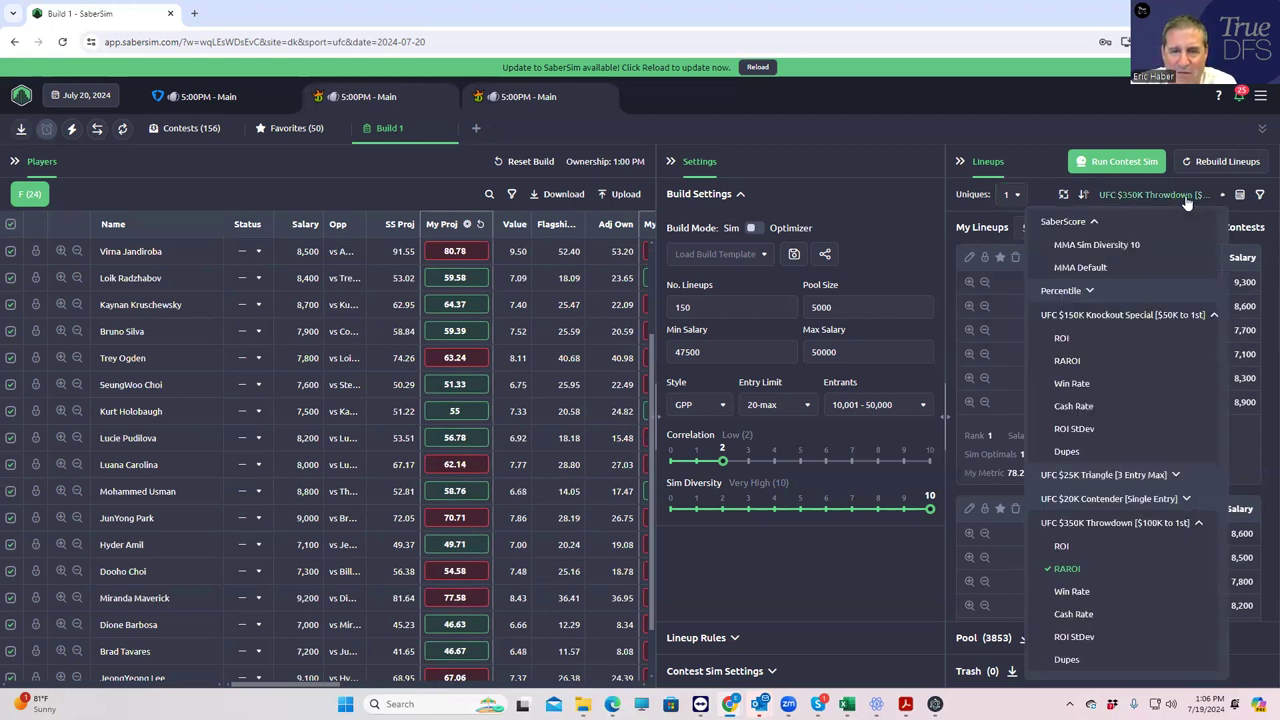
- Sort the lineups by UFC $150K Knockout Special RAROI
{"action": "left_click", "coordinate": [1066, 362]}
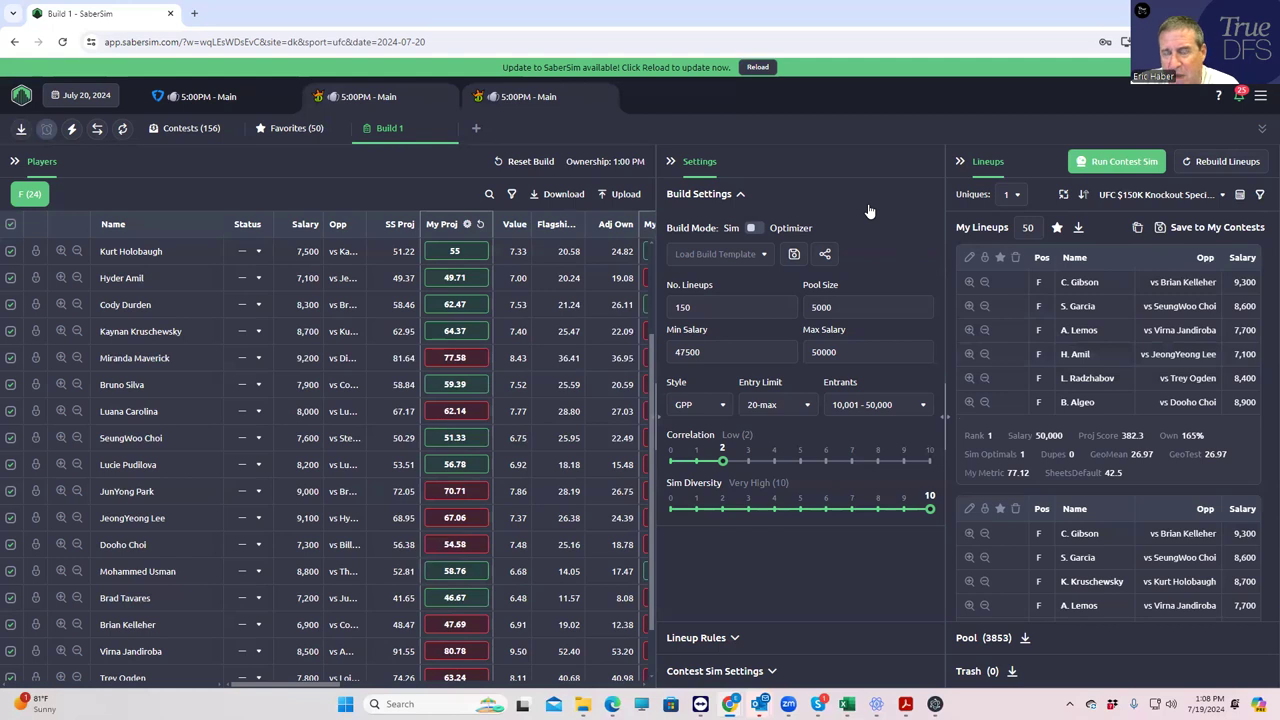
- Switch the lineup sort back to UFC $350K Throwdown RAROI
{"action": "left_click", "coordinate": [1152, 196]}
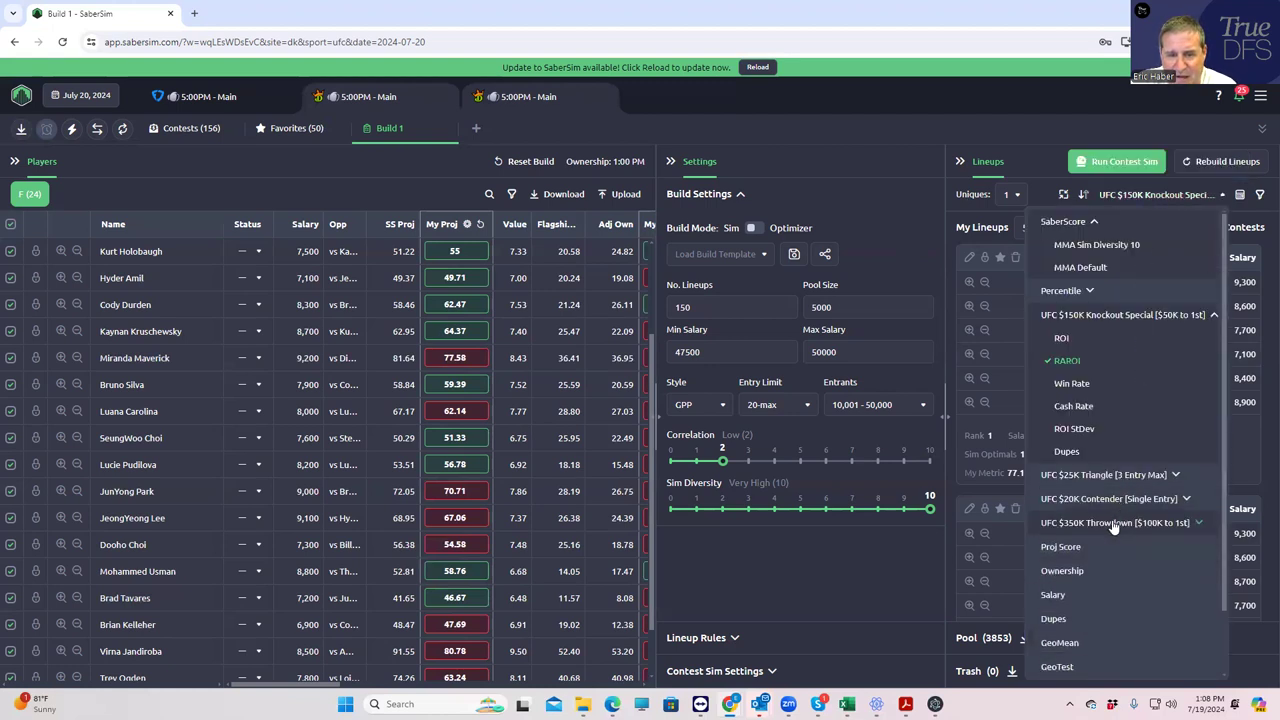
{"action": "left_click", "coordinate": [1066, 568]}
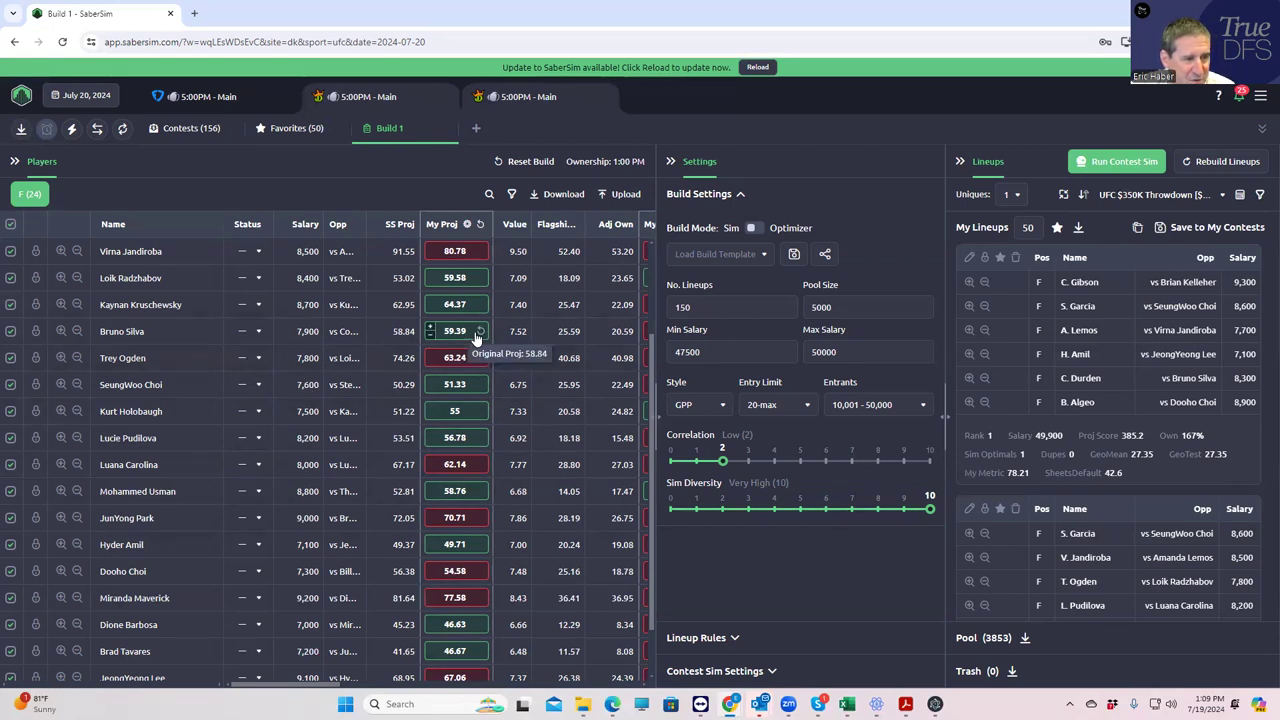
- Scroll through the lineups ranked by UFC $350K Throwdown RAROI to review them
{"action": "mouse_move", "coordinate": [456, 384]}
{"action": "scroll", "coordinate": [460, 400], "scroll_direction": "down", "scroll_amount": 1}
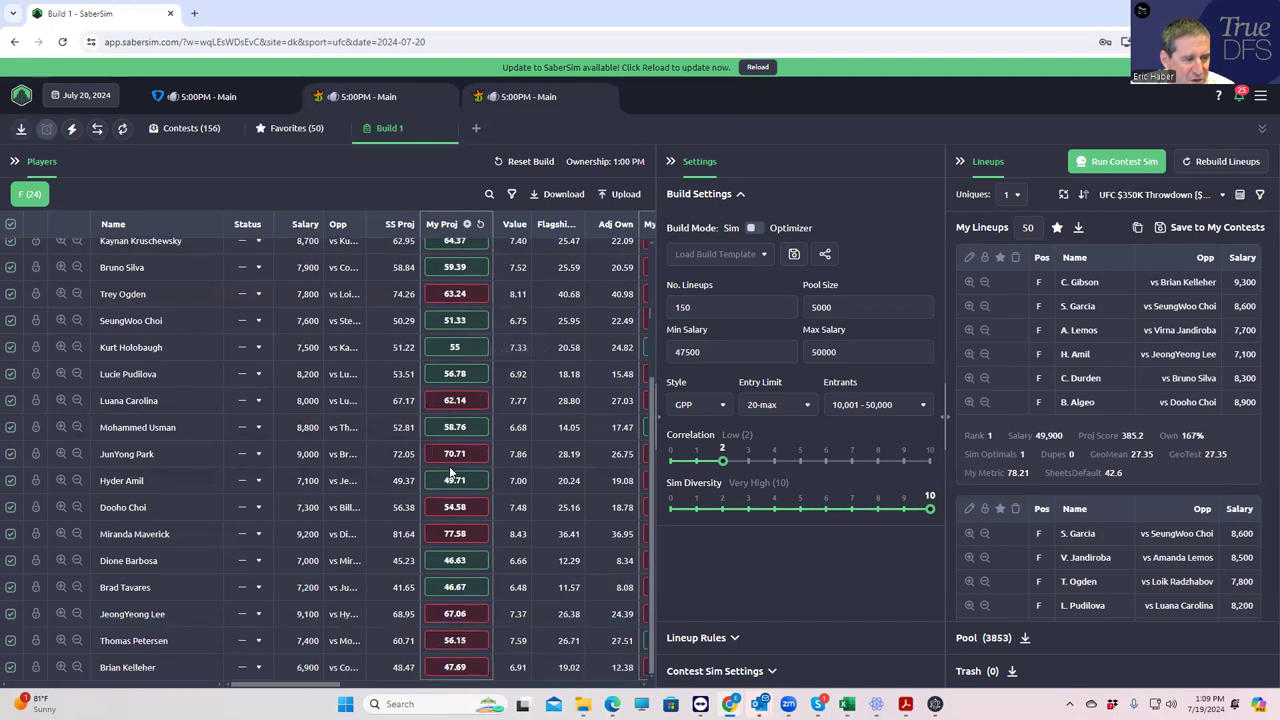
{"action": "scroll", "coordinate": [447, 473], "scroll_direction": "up", "scroll_amount": 4}
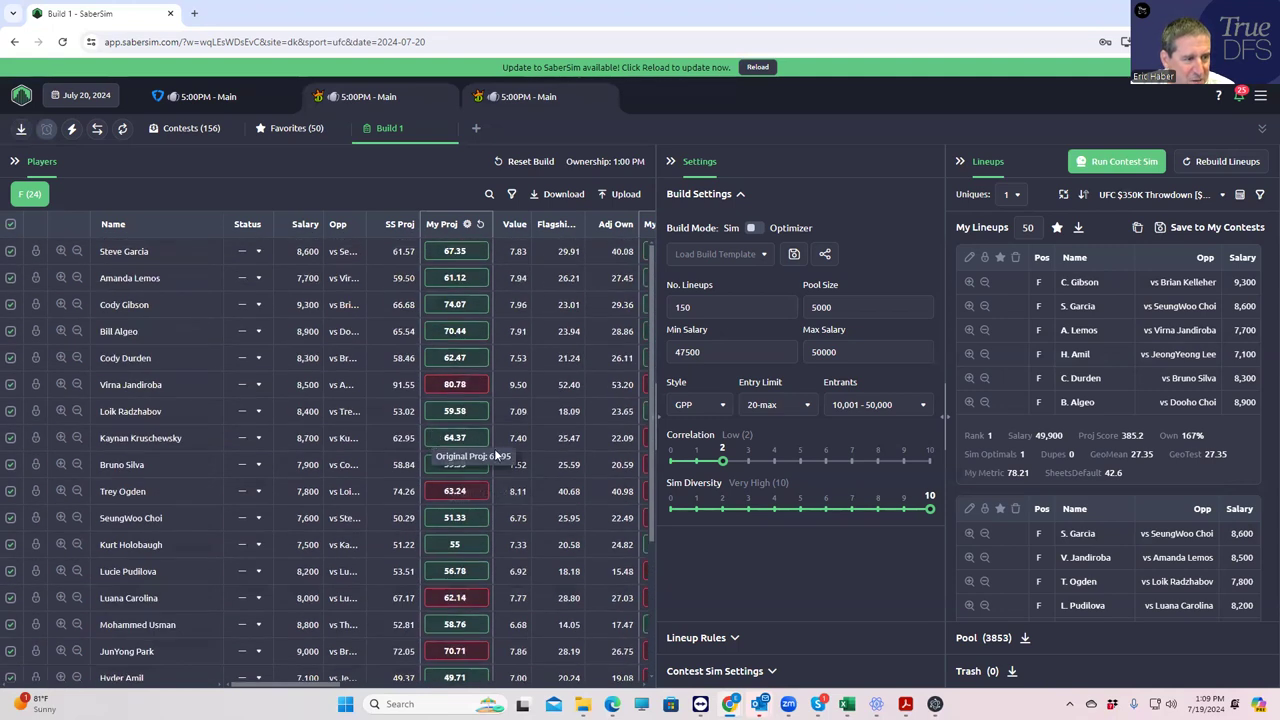
{"action": "scroll", "coordinate": [471, 457], "scroll_direction": "down", "scroll_amount": 4}
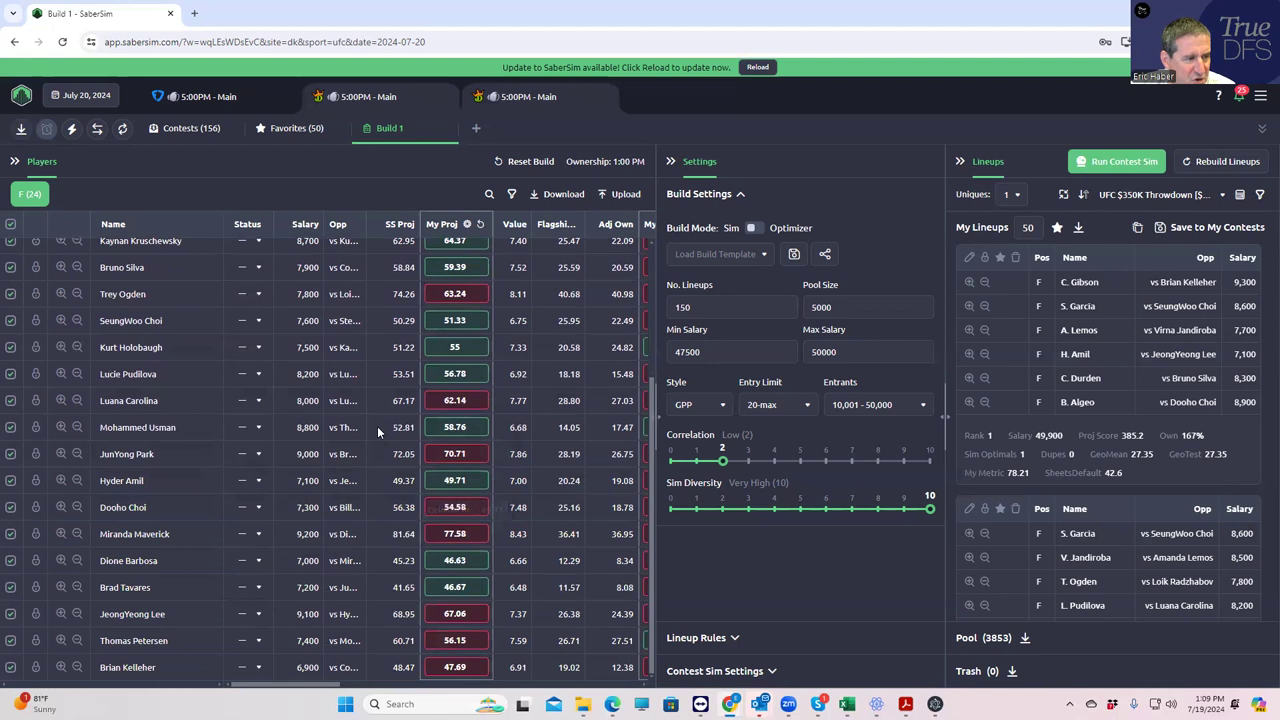
{"action": "scroll", "coordinate": [377, 426], "scroll_direction": "up", "scroll_amount": 4}
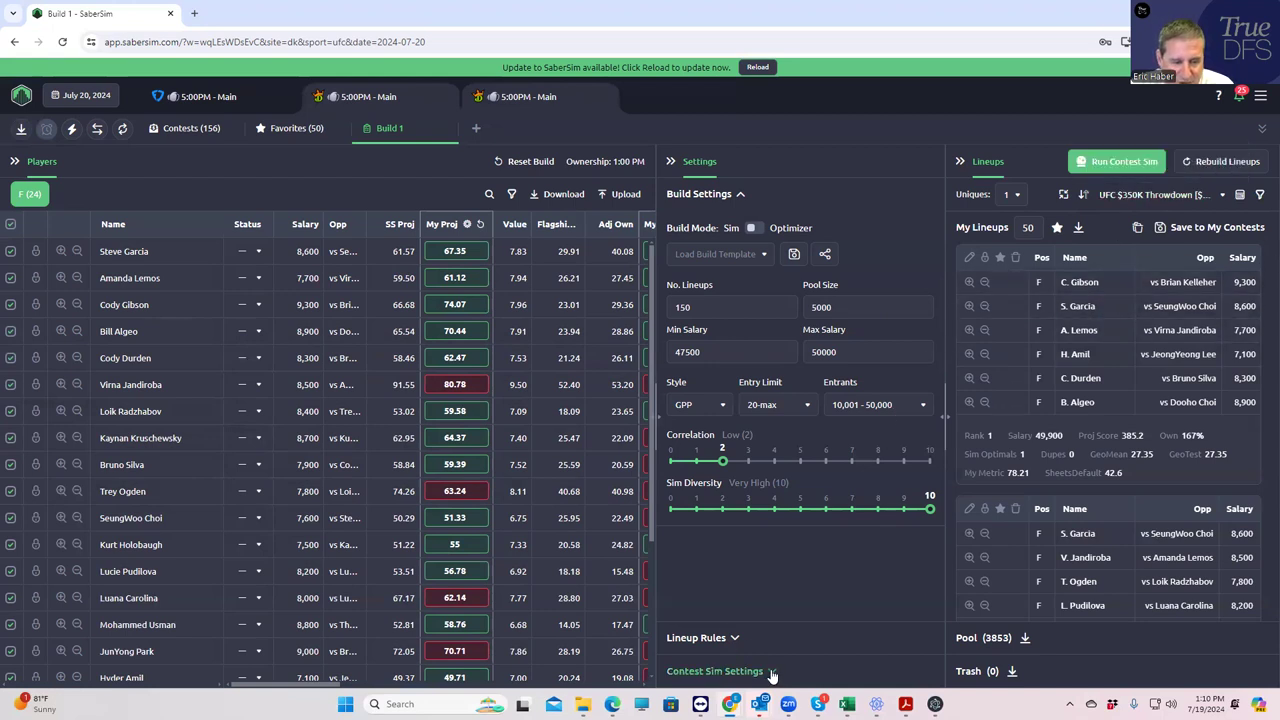
- Add a lineup pool filter keeping only lineups with Salary less than 49500
{"action": "left_click", "coordinate": [1260, 198]}
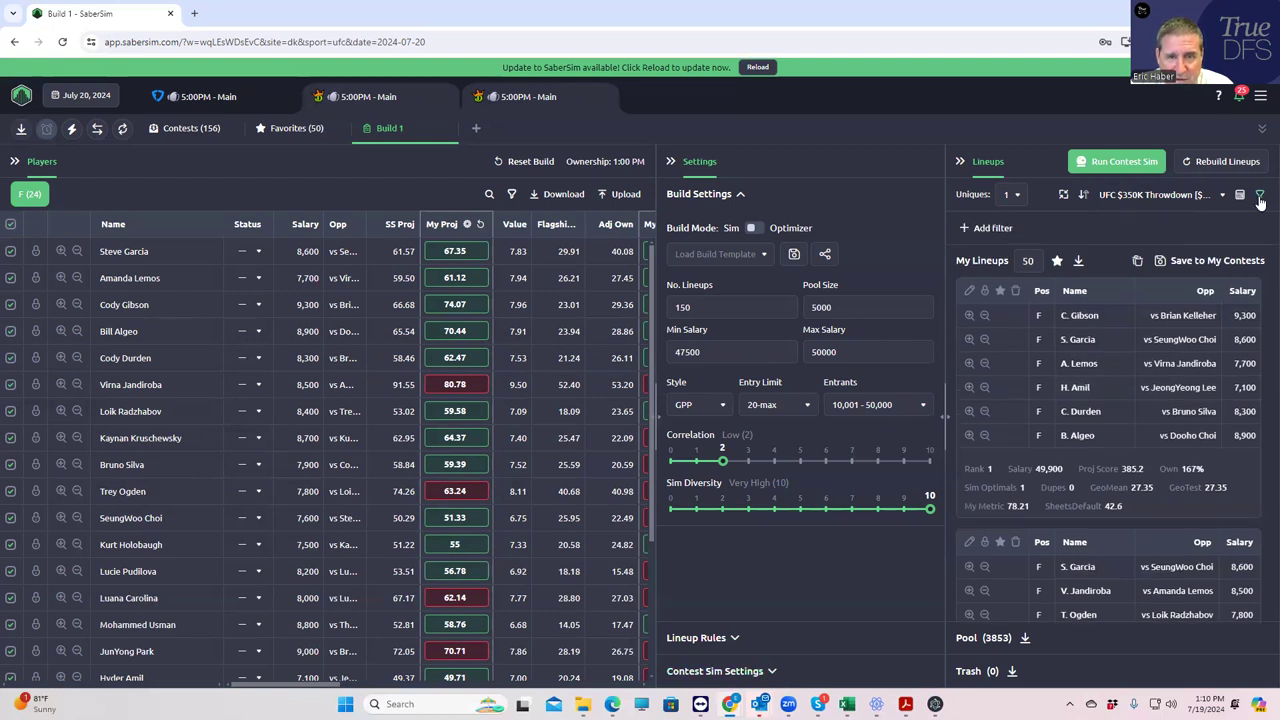
{"action": "left_click", "coordinate": [965, 230]}
{"action": "left_click", "coordinate": [540, 358]}
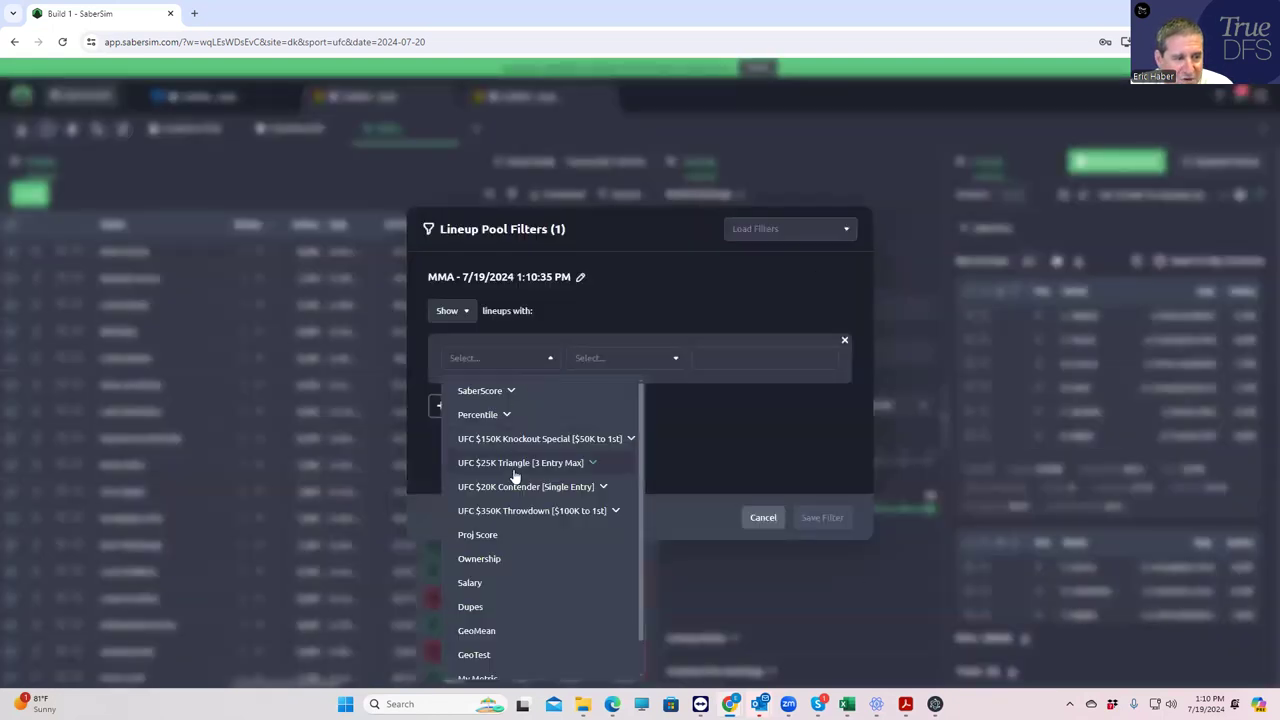
{"action": "left_click", "coordinate": [490, 585]}
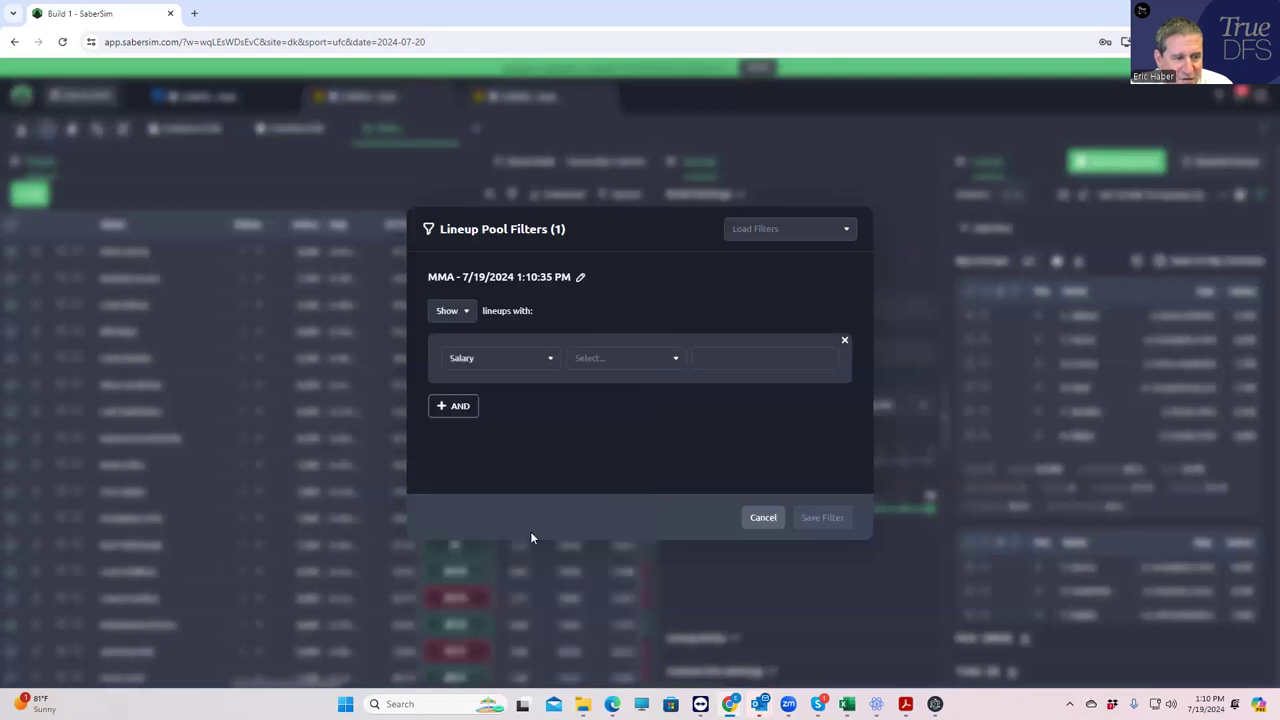
{"action": "left_click", "coordinate": [647, 368]}
{"action": "left_click", "coordinate": [623, 412]}
{"action": "left_click", "coordinate": [721, 361]}
{"action": "type", "text": "49500"}
{"action": "left_click", "coordinate": [721, 403]}
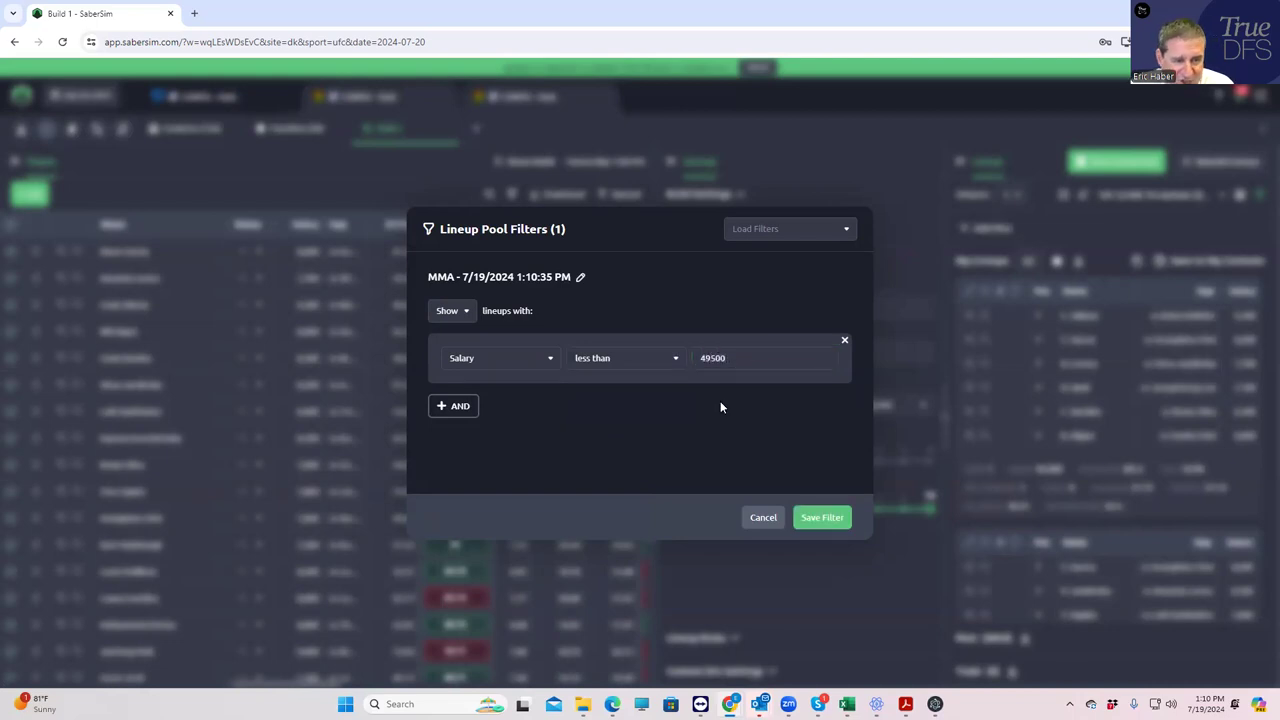
{"action": "left_click", "coordinate": [826, 515]}
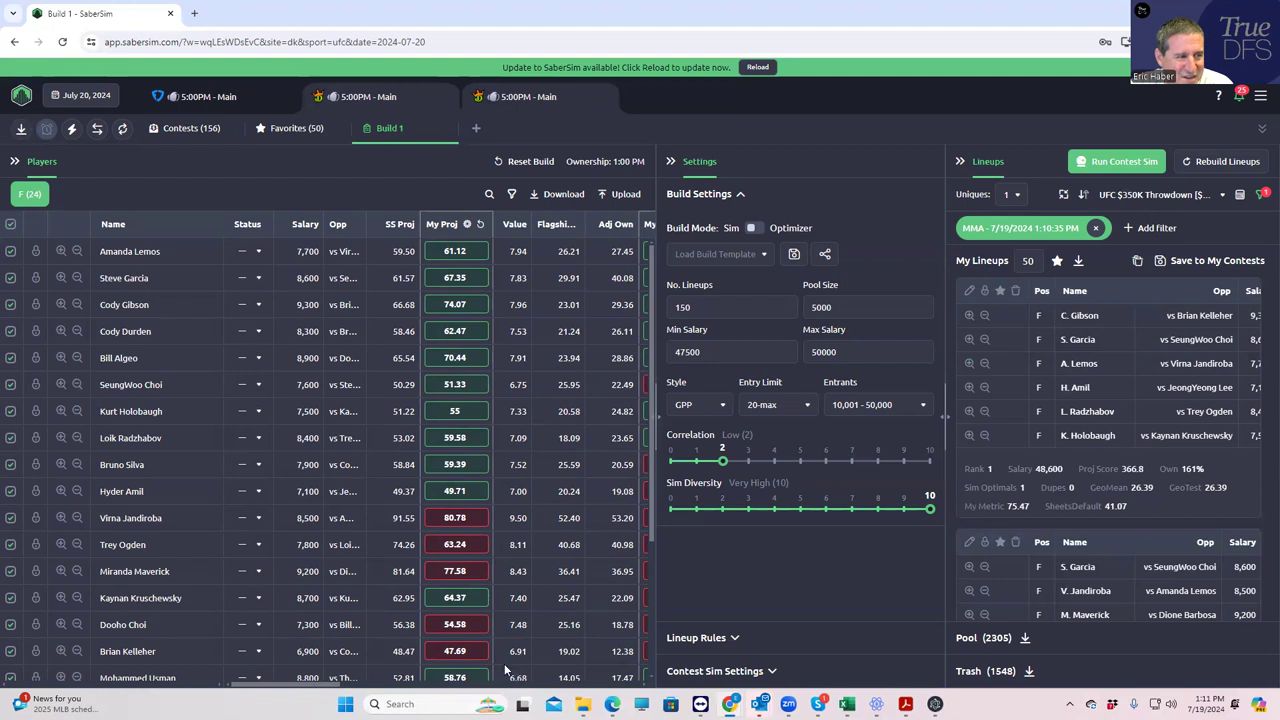
{"action": "mouse_move", "coordinate": [455, 677]}
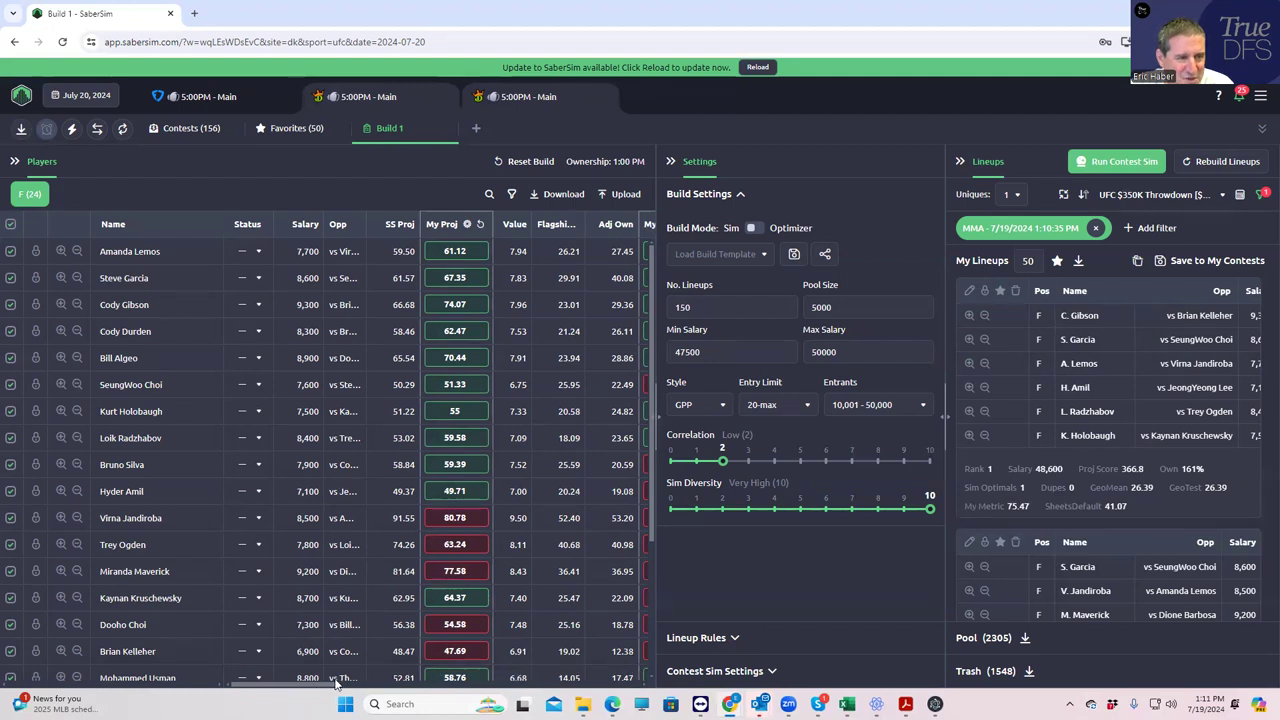
{"action": "left_click_drag", "start_coordinate": [329, 684], "coordinate": [405, 687]}
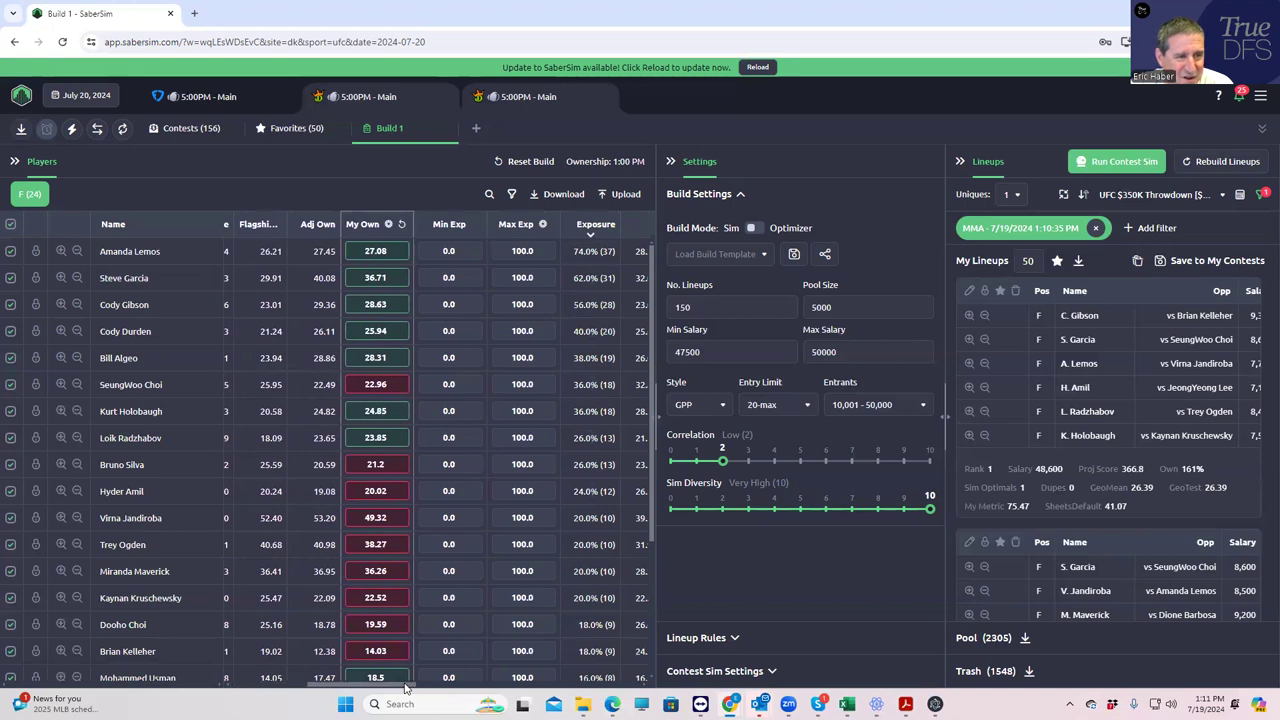
{"action": "left_click_drag", "start_coordinate": [405, 687], "coordinate": [270, 698]}
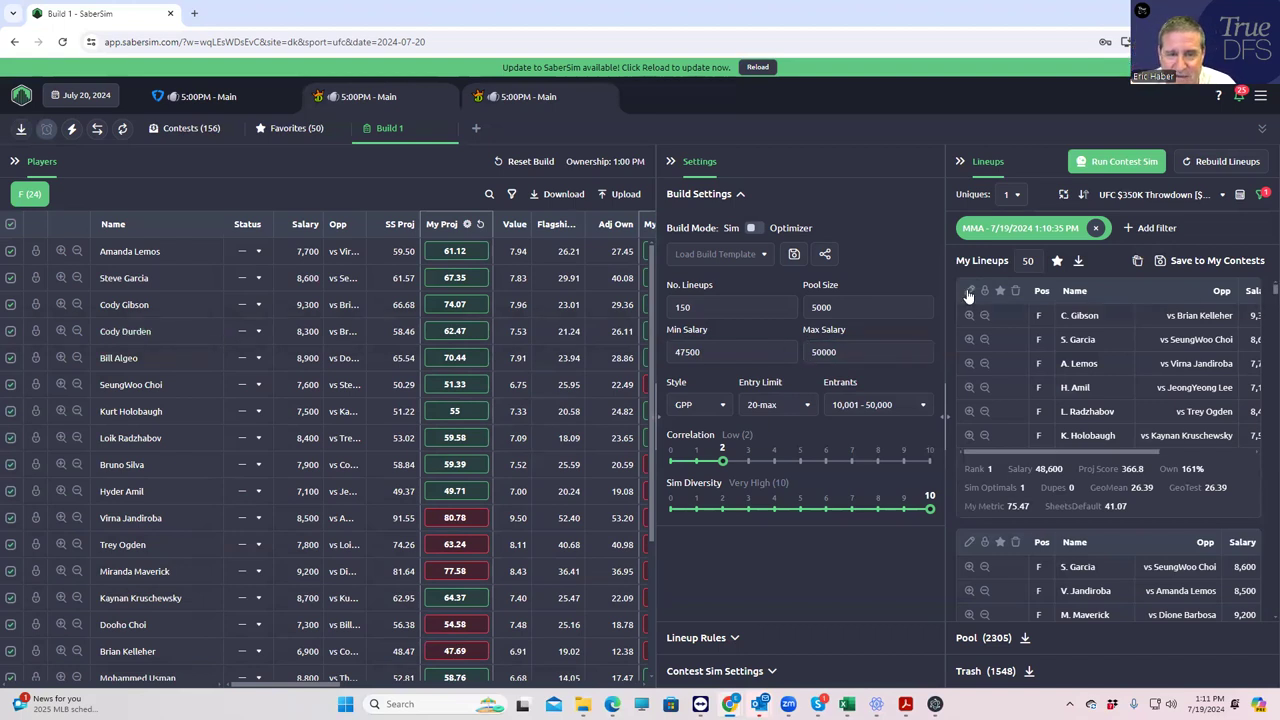
- Edit the displayed lineup count and remove the under-49500 salary filter
{"action": "left_click", "coordinate": [1020, 260]}
{"action": "type", "text": "1"}
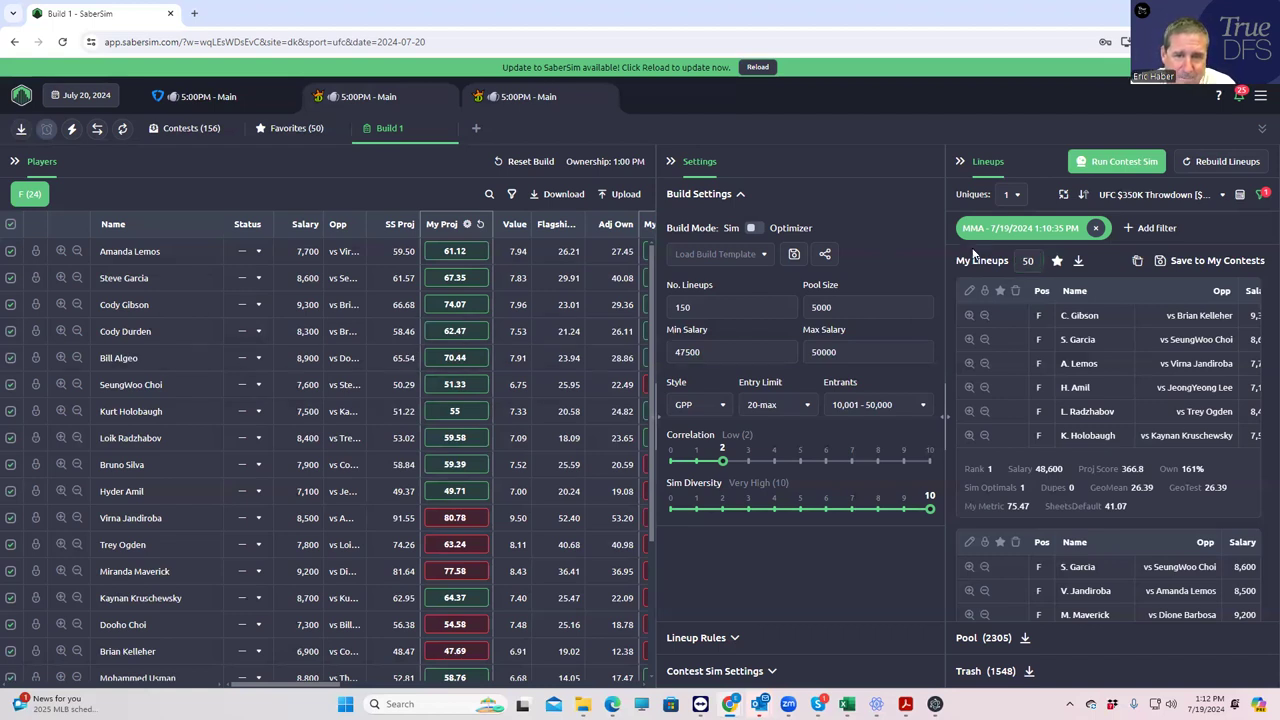
{"action": "left_click", "coordinate": [1095, 229]}
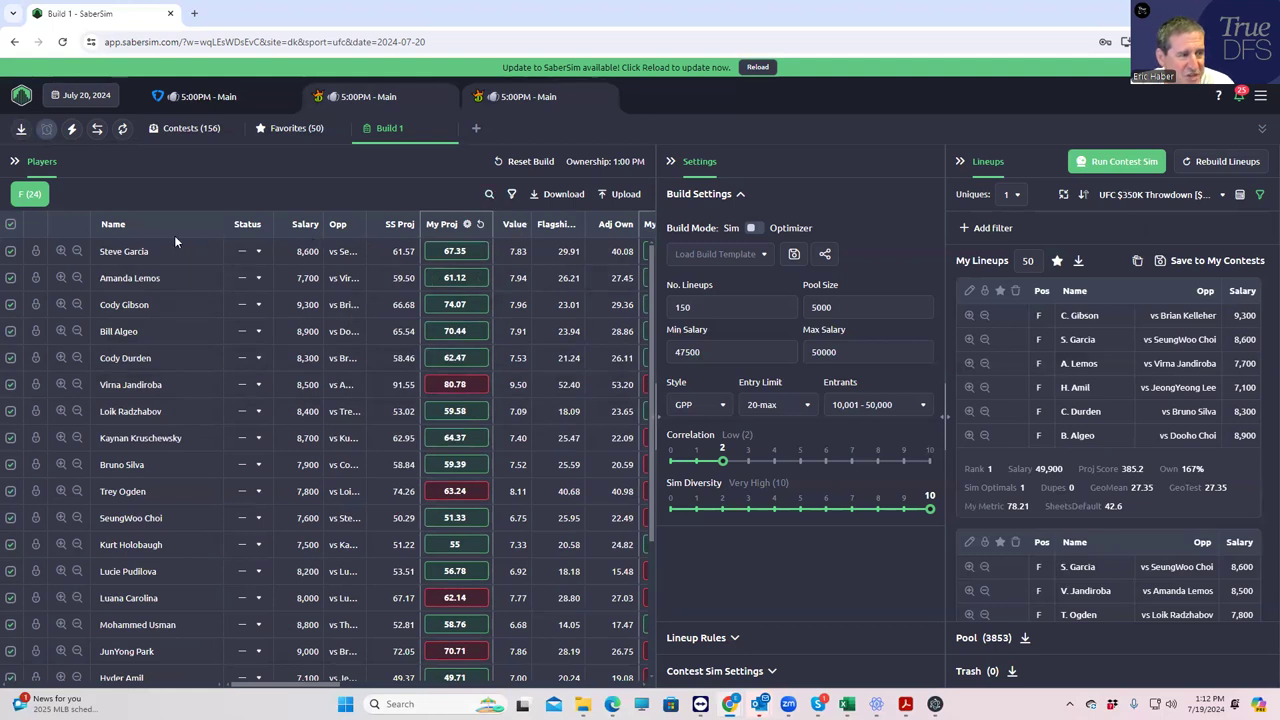
- Sort players by Value, lock Virna Jandiroba, and apply to rebuild the lineups
{"action": "left_click", "coordinate": [513, 226]}
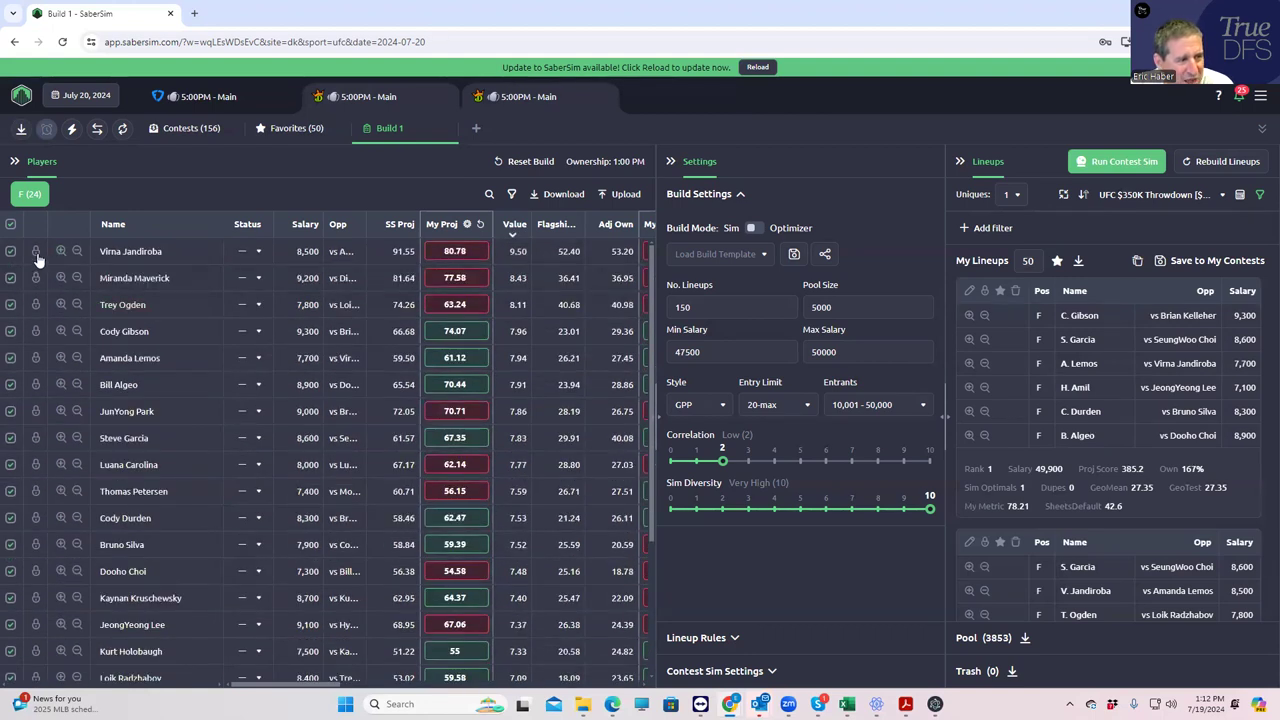
{"action": "left_click", "coordinate": [35, 252]}
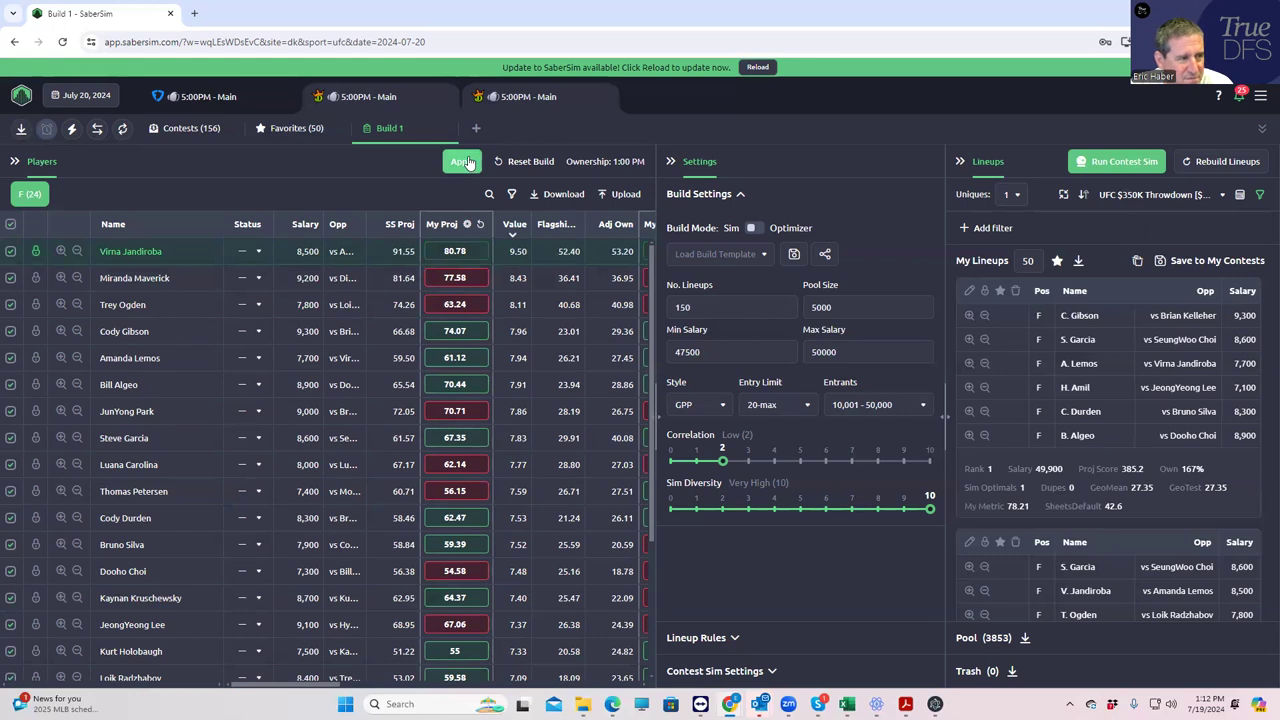
{"action": "left_click", "coordinate": [462, 161]}
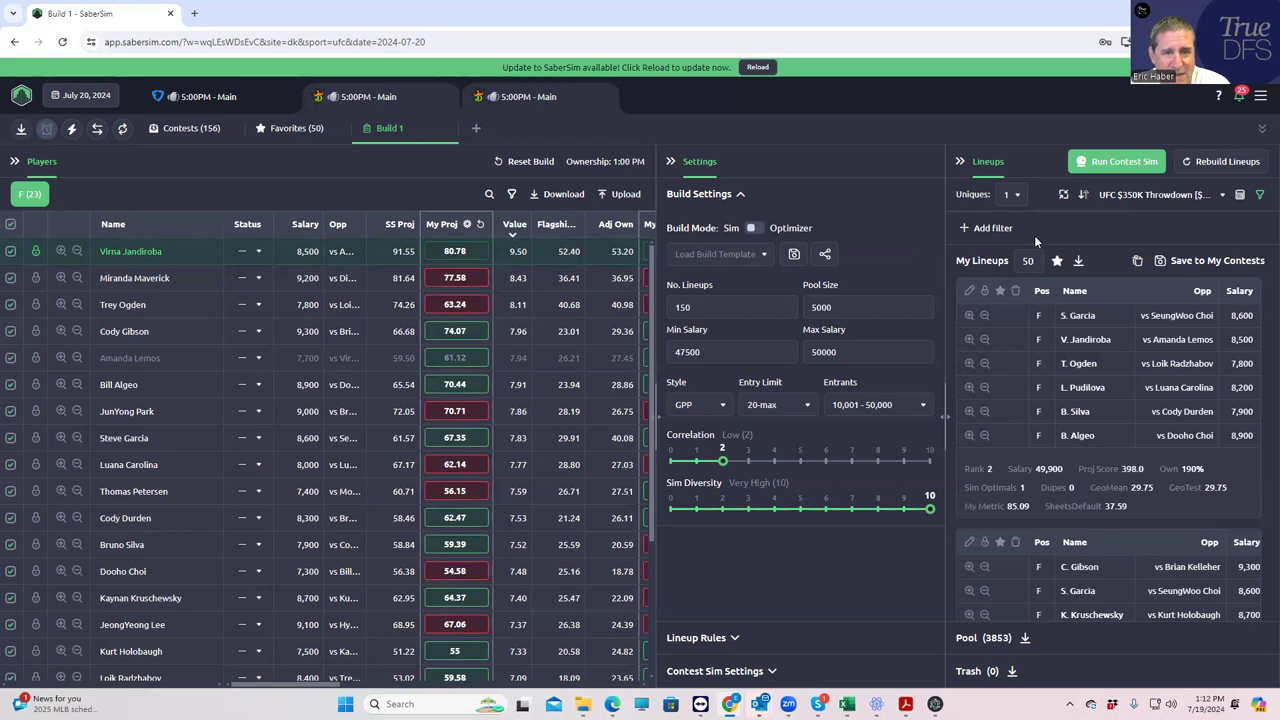
- Rank lineups by MMA Default and finish editing Steve Garcia's projection
{"action": "left_click", "coordinate": [1155, 194]}
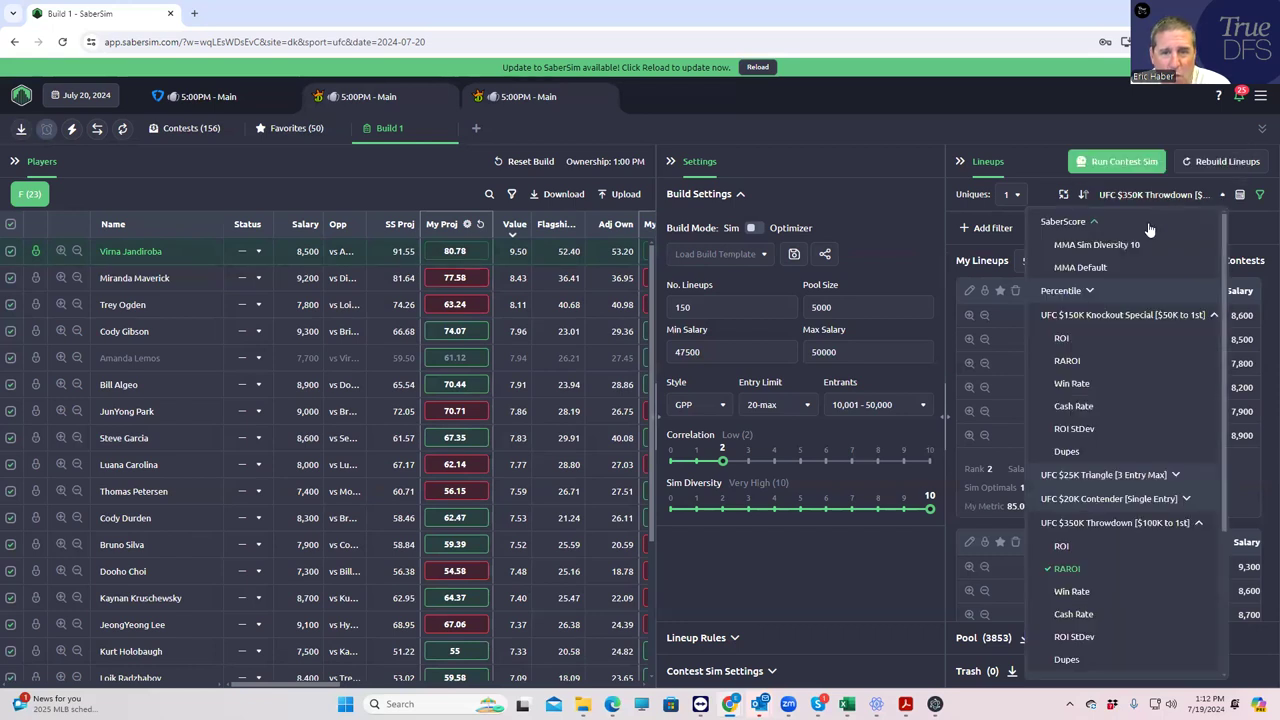
{"action": "left_click", "coordinate": [1088, 267]}
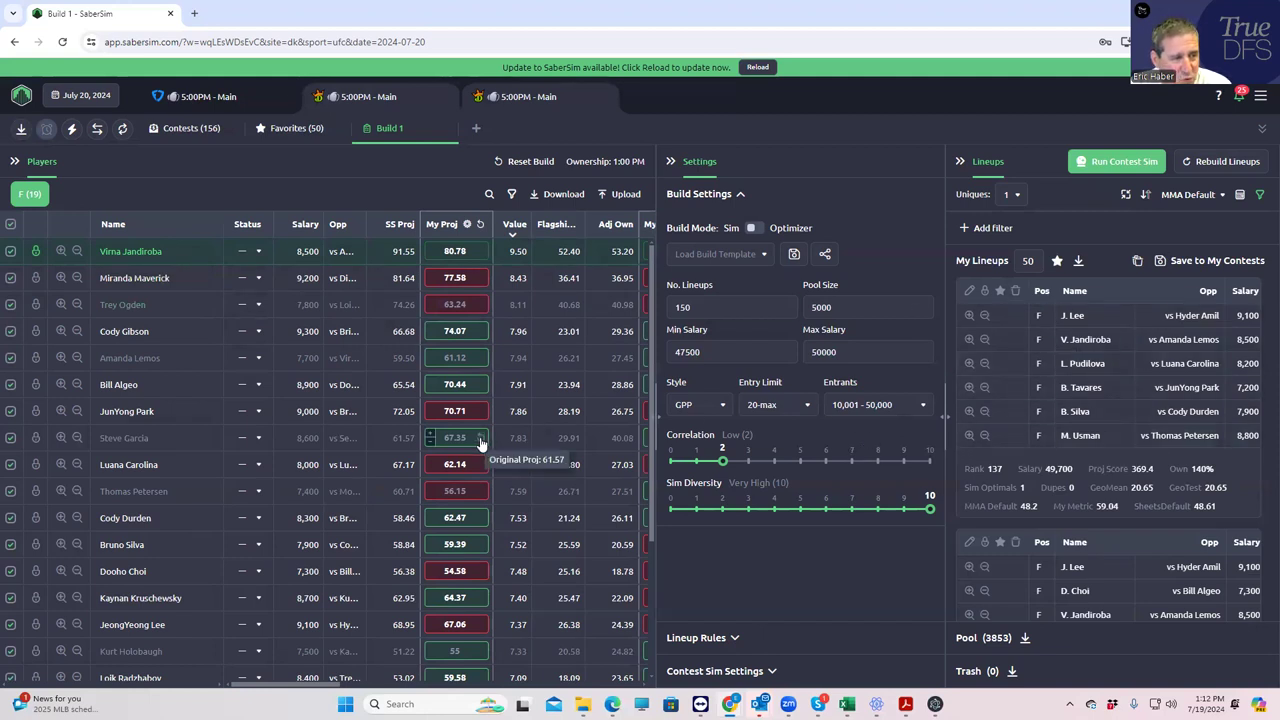
{"action": "mouse_move", "coordinate": [455, 438]}
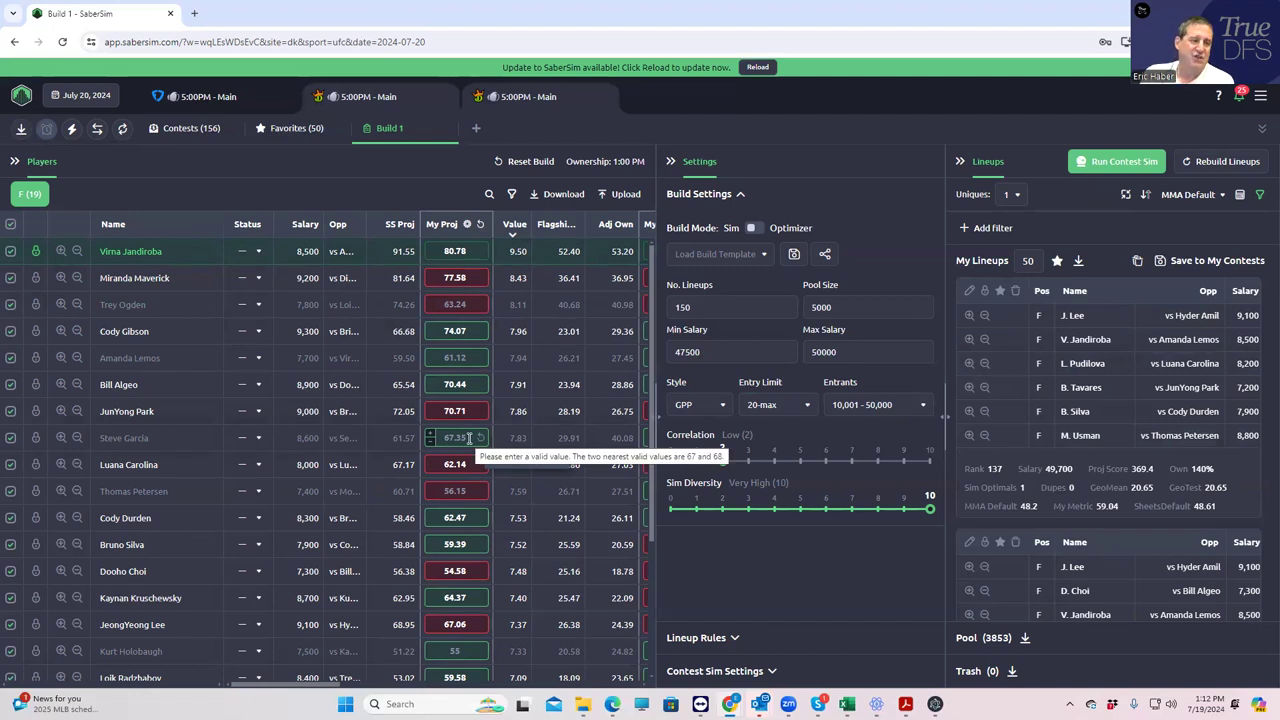
{"action": "left_click", "coordinate": [401, 467]}
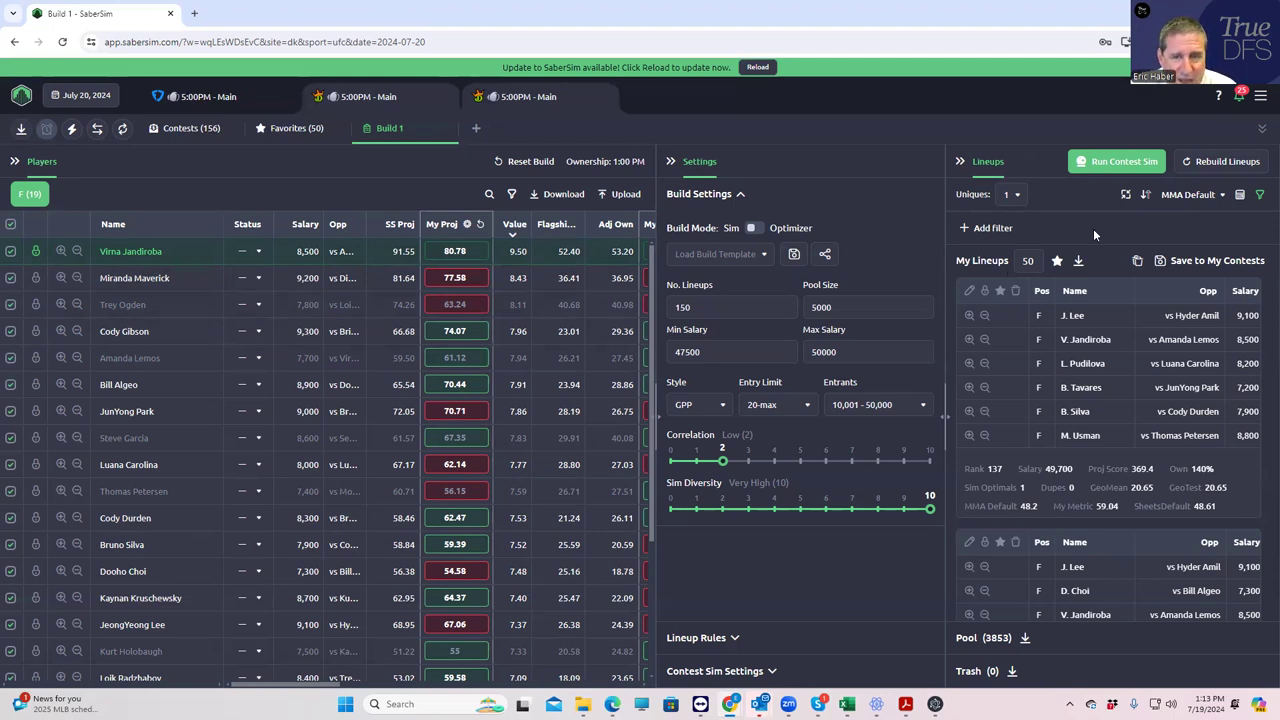
- Rank lineups by the UFC $350K Throwdown metric, briefly trying MMA Sim Diversity 10 first
{"action": "left_click", "coordinate": [1192, 196]}
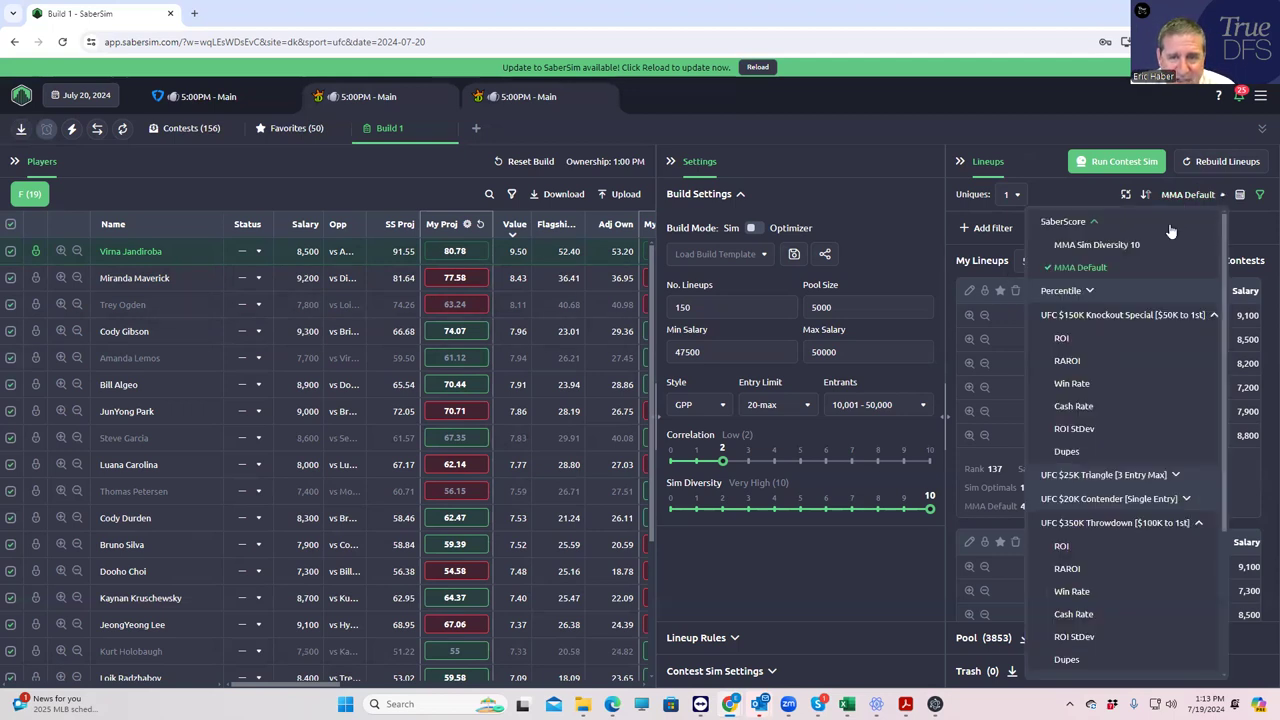
{"action": "left_click", "coordinate": [1120, 242]}
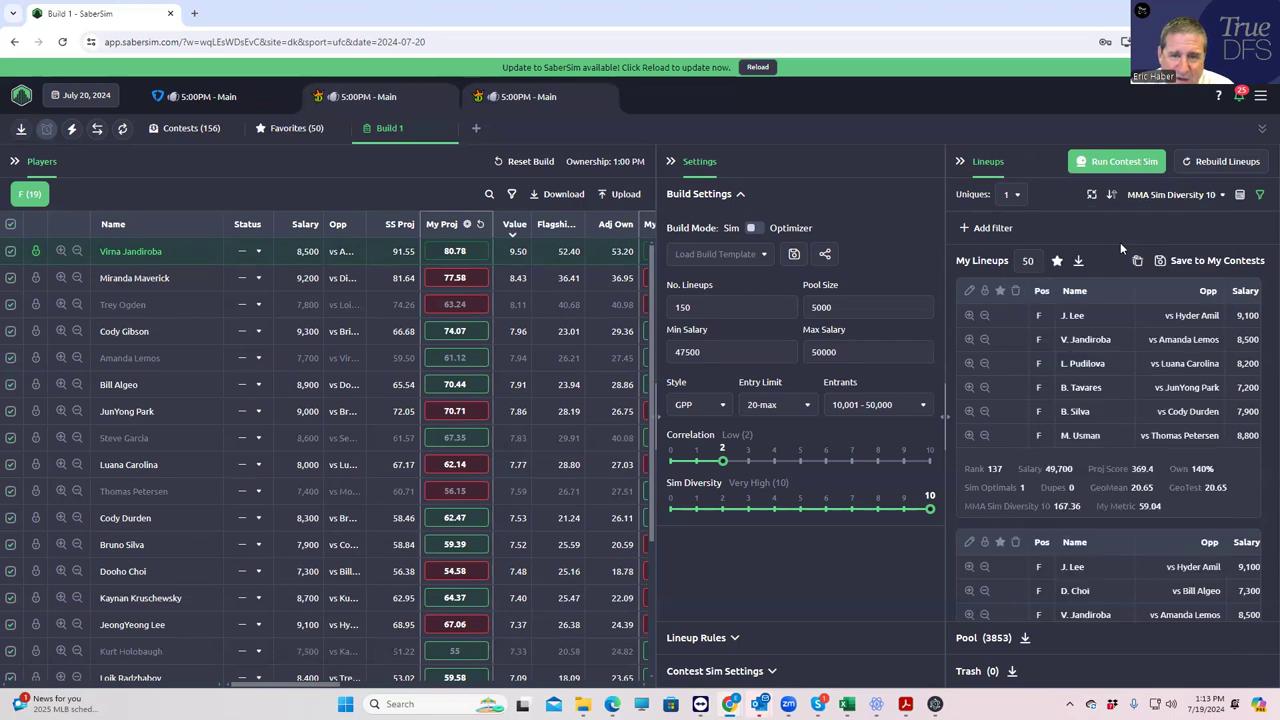
{"action": "left_click", "coordinate": [1174, 196]}
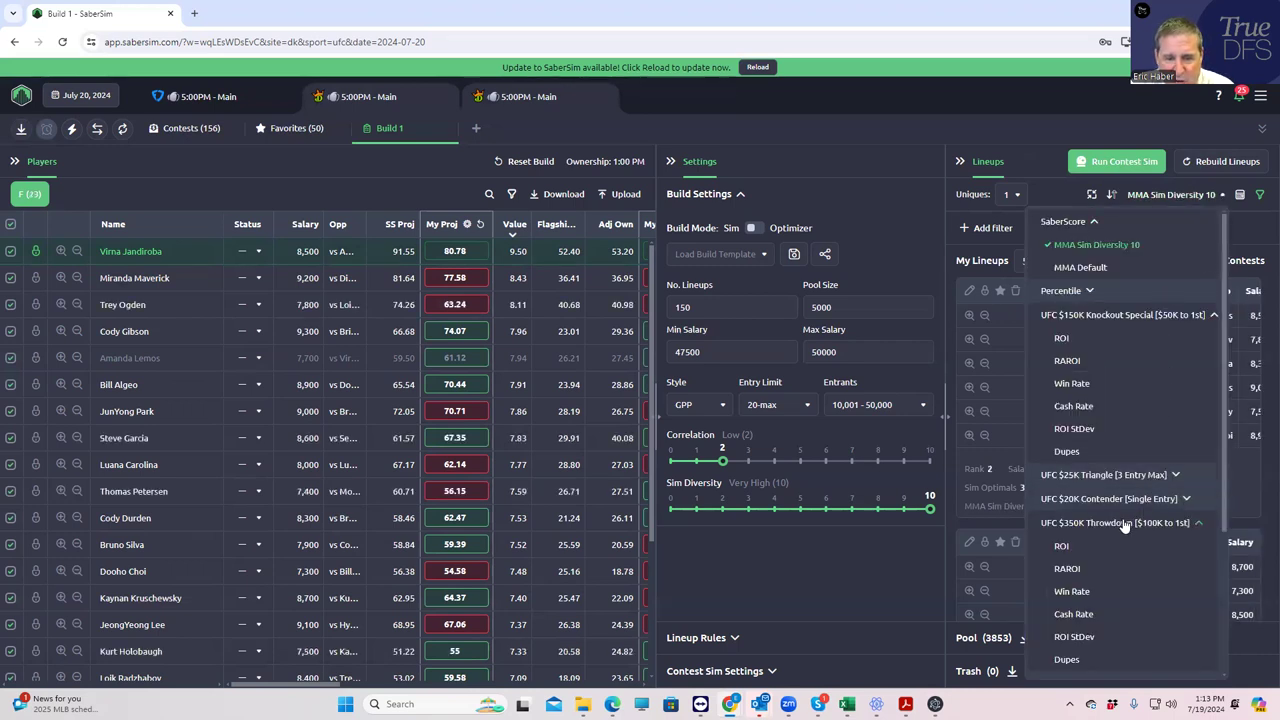
{"action": "left_click", "coordinate": [1070, 568]}
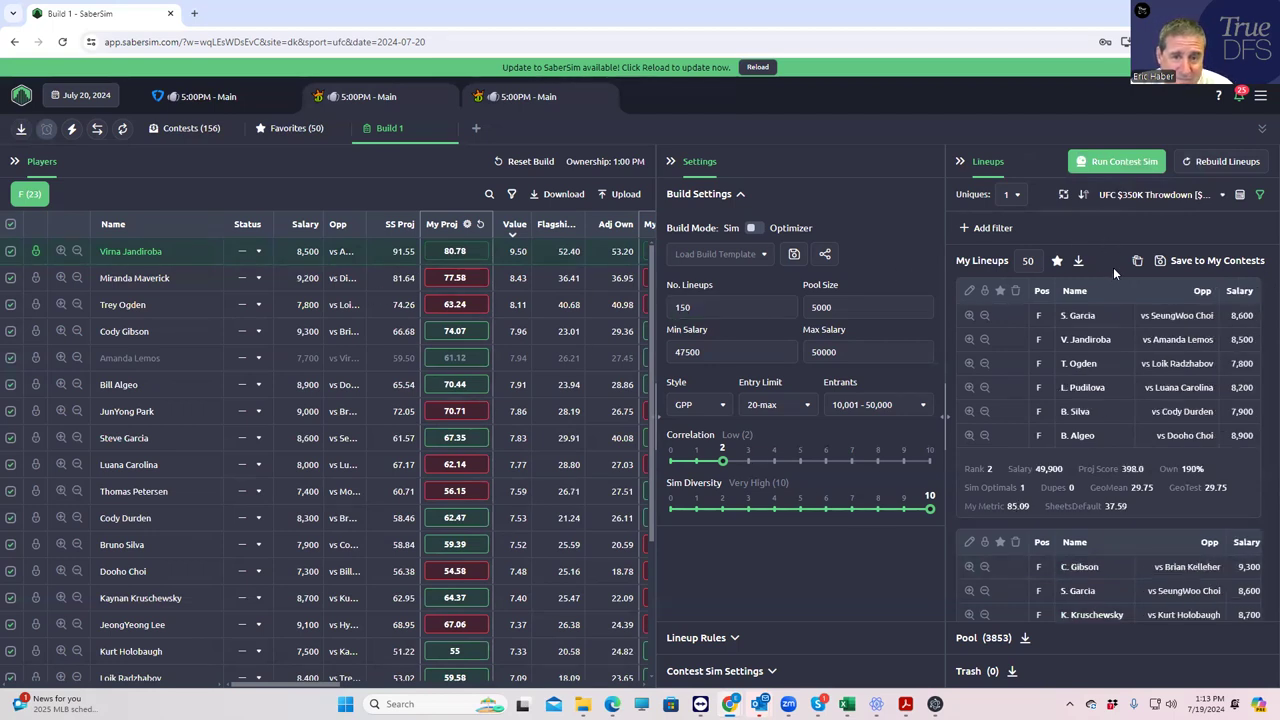
{"action": "scroll", "coordinate": [1210, 225], "scroll_direction": "down", "scroll_amount": 1}
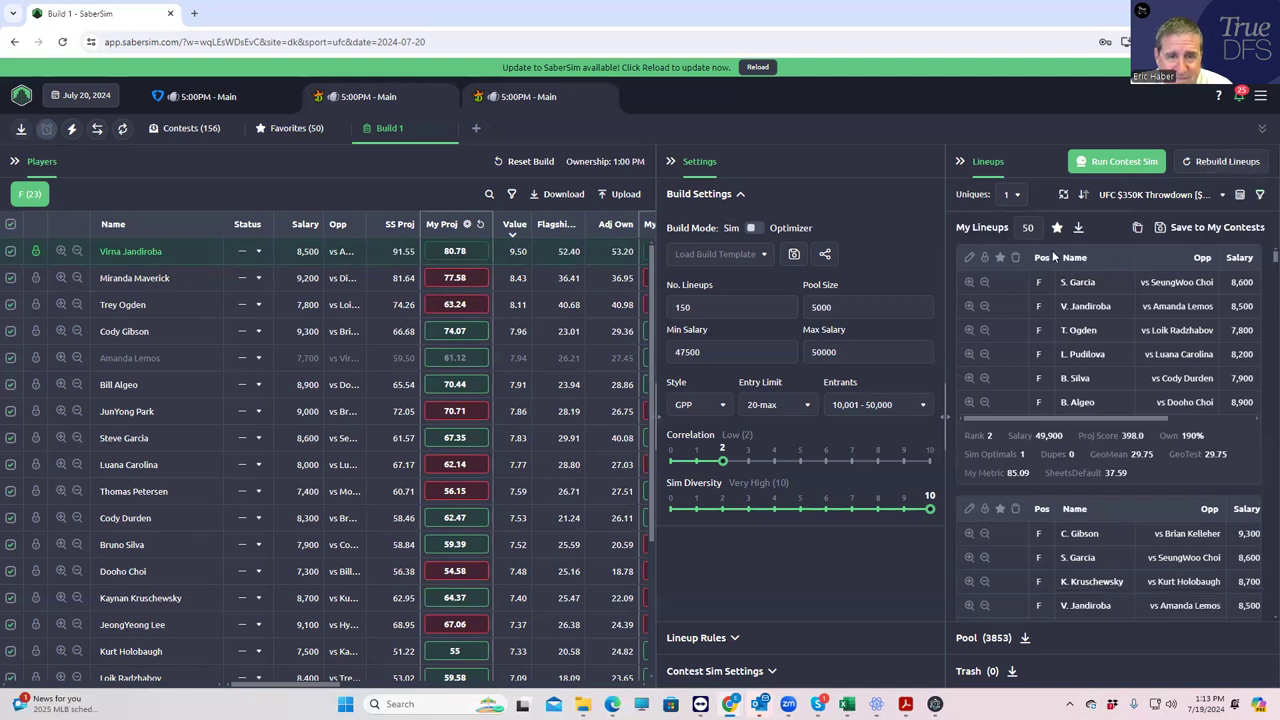
- Save a lineup pool filter keeping only lineups with Salary less than 49300
{"action": "left_click", "coordinate": [1259, 194]}
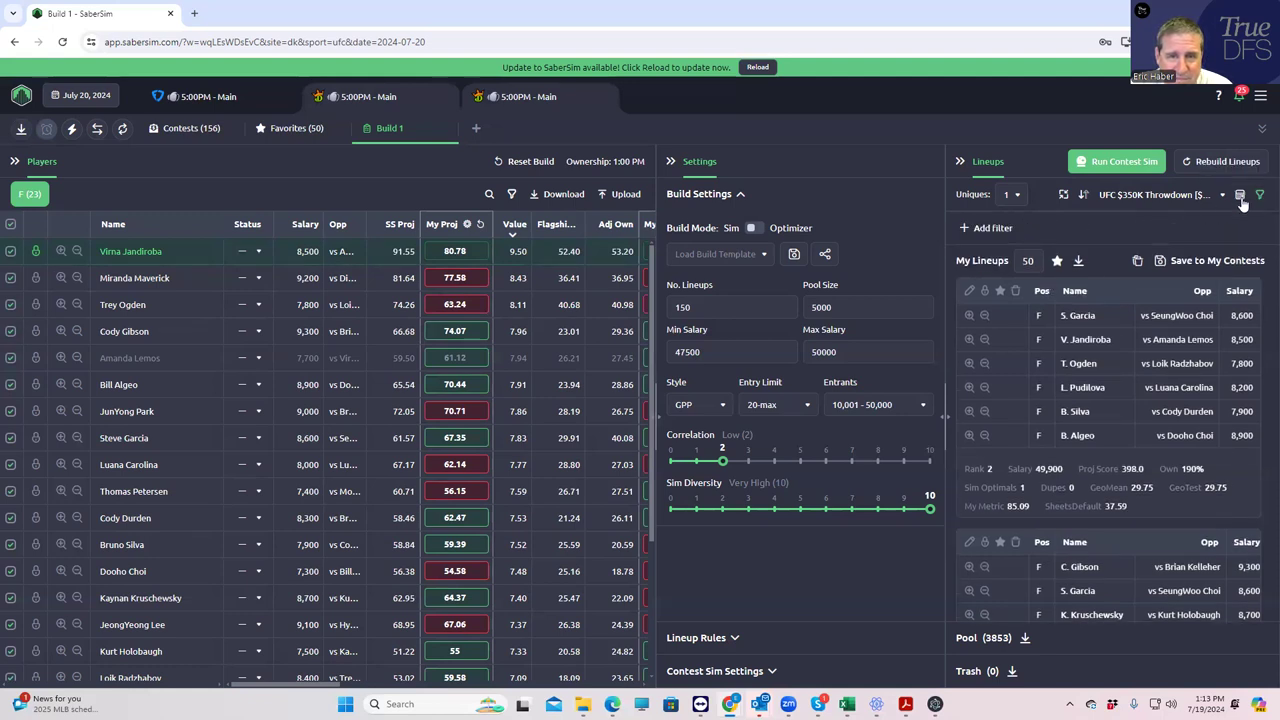
{"action": "left_click", "coordinate": [965, 230]}
{"action": "left_click", "coordinate": [474, 362]}
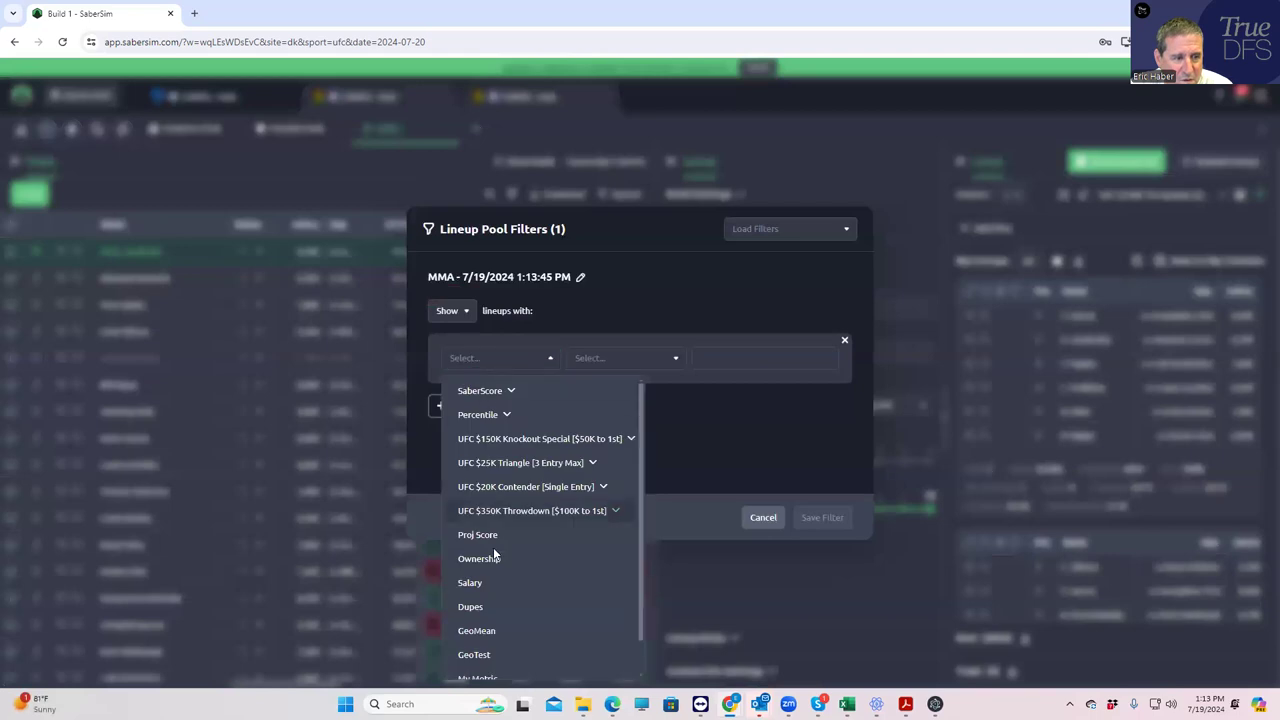
{"action": "scroll", "coordinate": [489, 643], "scroll_direction": "down", "scroll_amount": 1}
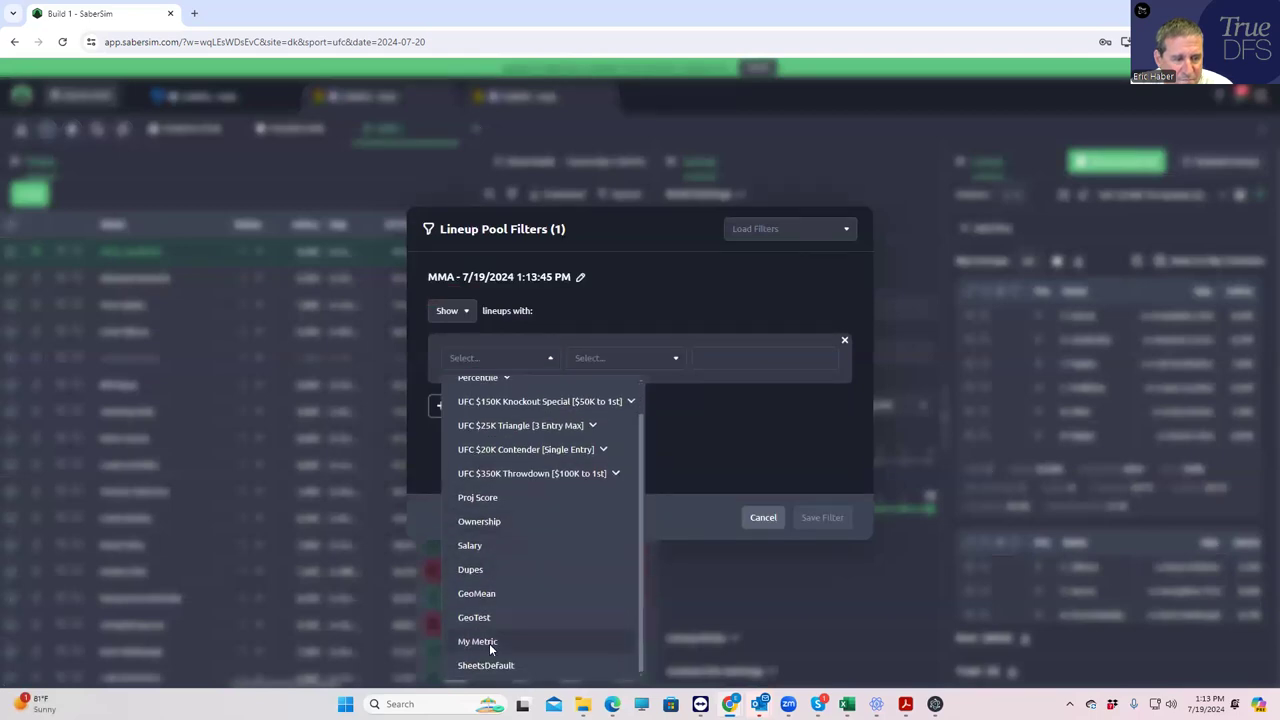
{"action": "left_click", "coordinate": [478, 547]}
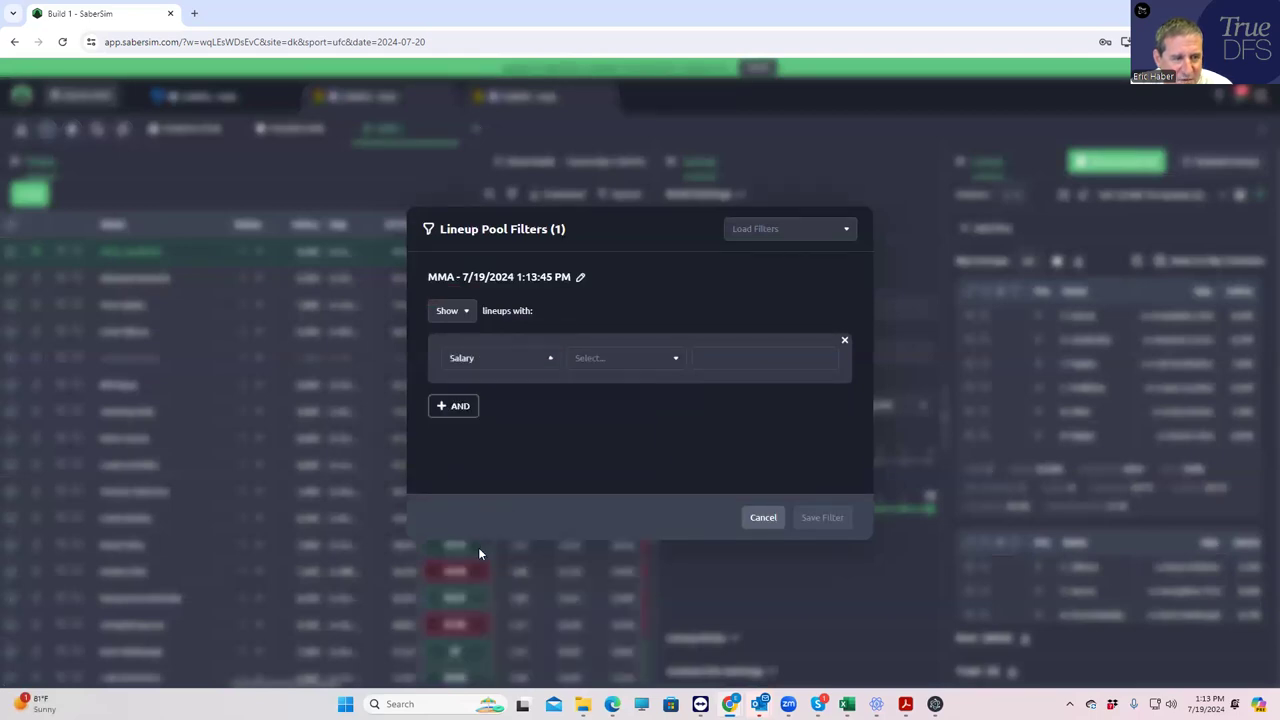
{"action": "left_click", "coordinate": [617, 377]}
{"action": "left_click", "coordinate": [629, 413]}
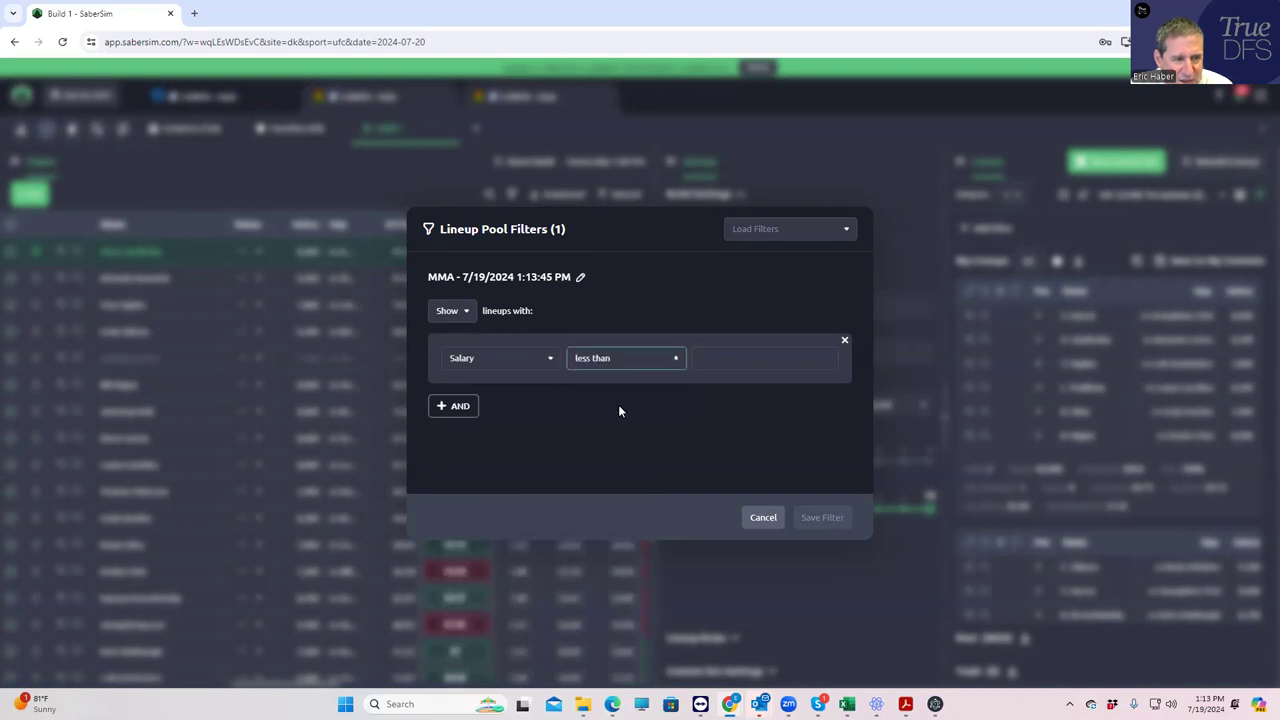
{"action": "left_click", "coordinate": [770, 360]}
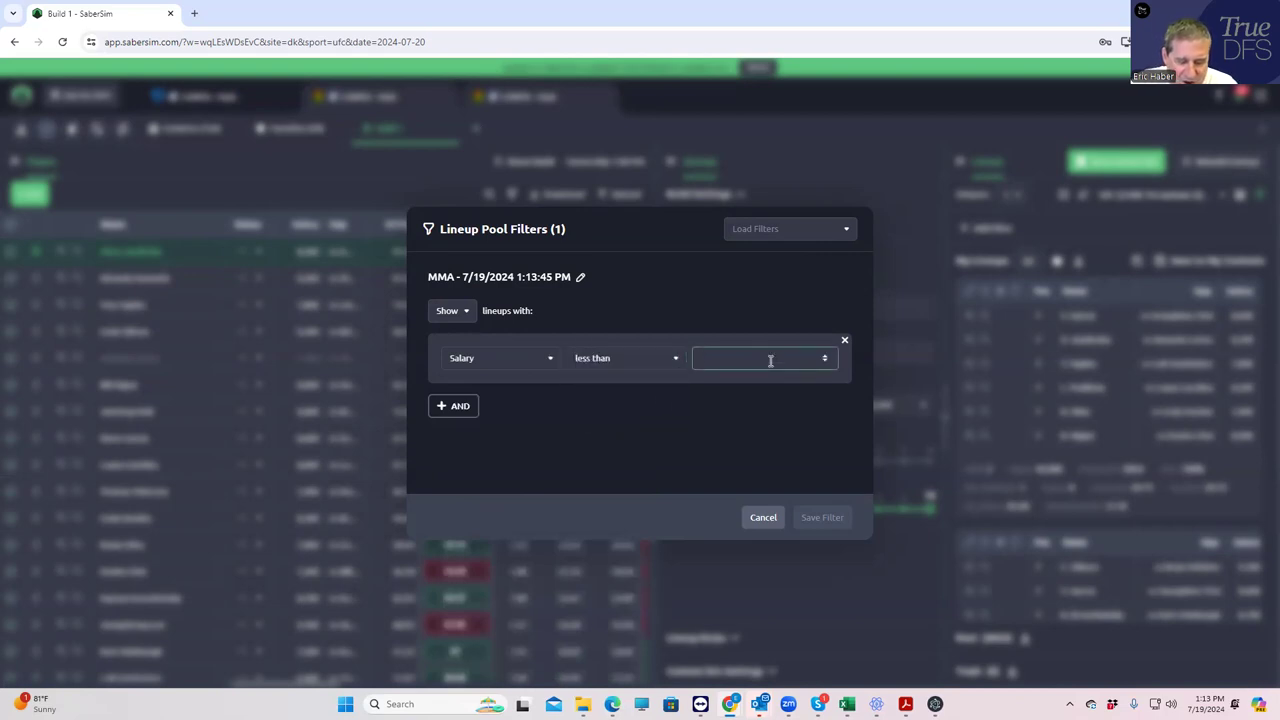
{"action": "type", "text": "49300"}
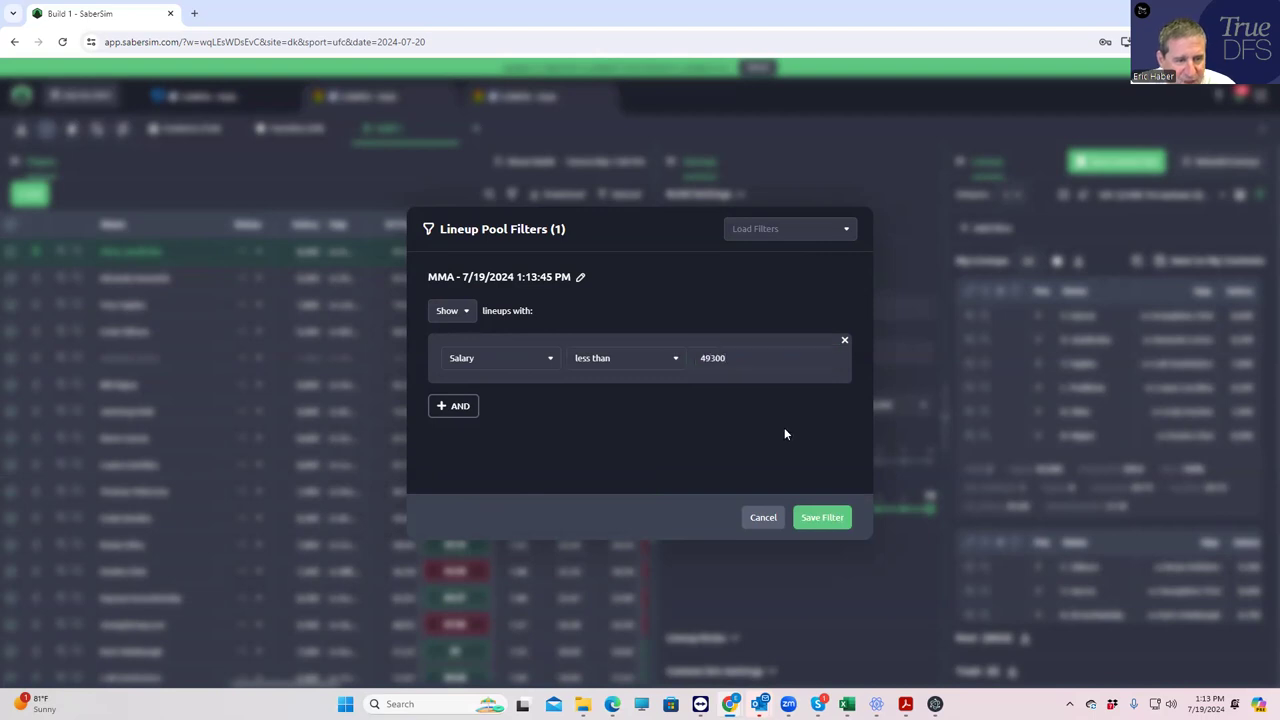
{"action": "left_click", "coordinate": [818, 516]}
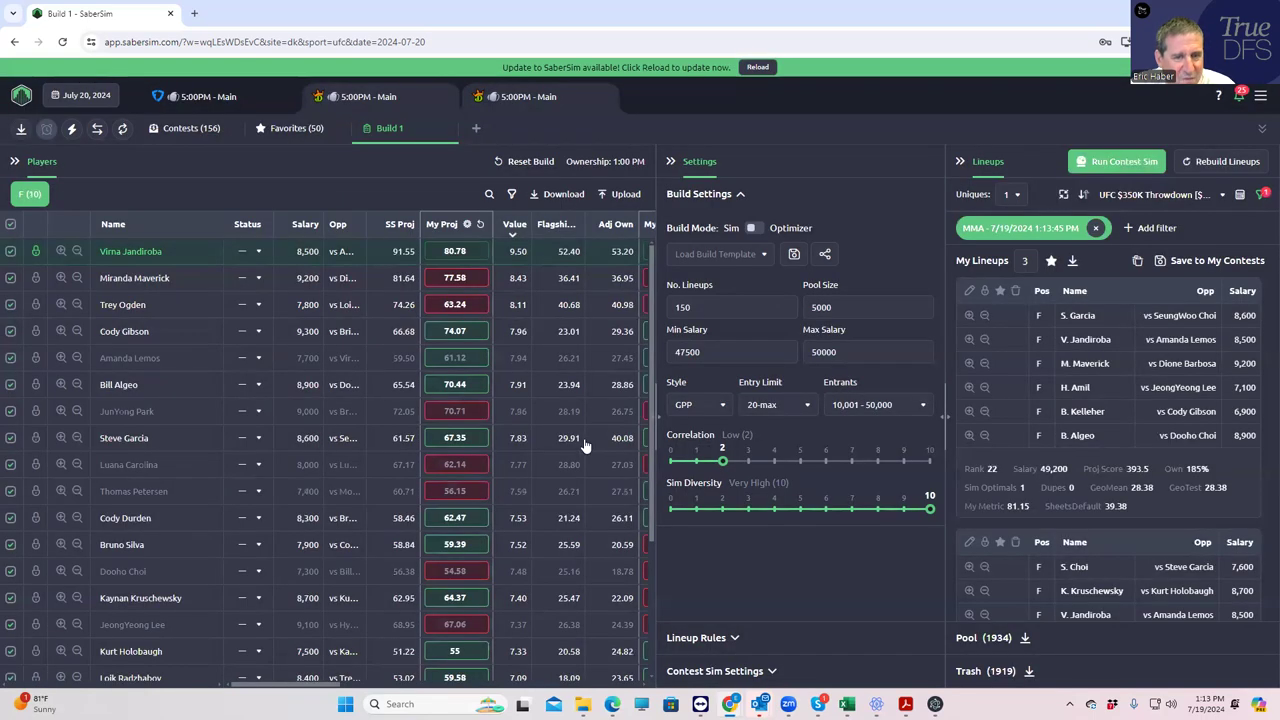